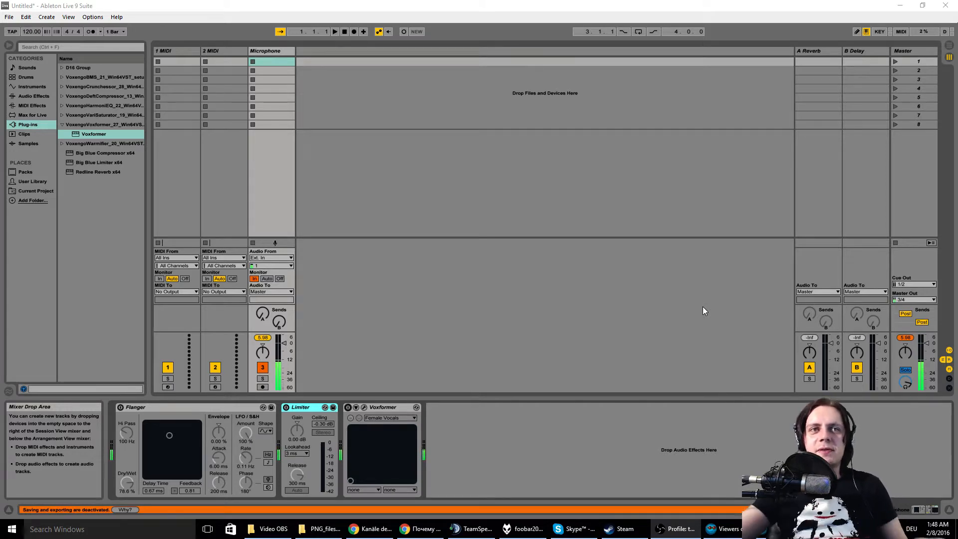
Step: Switch to Open Broadcaster Software, examine the microphone device in its audio settings without changing it, and move its window off the screen
drag(0, 125, 544, 122)
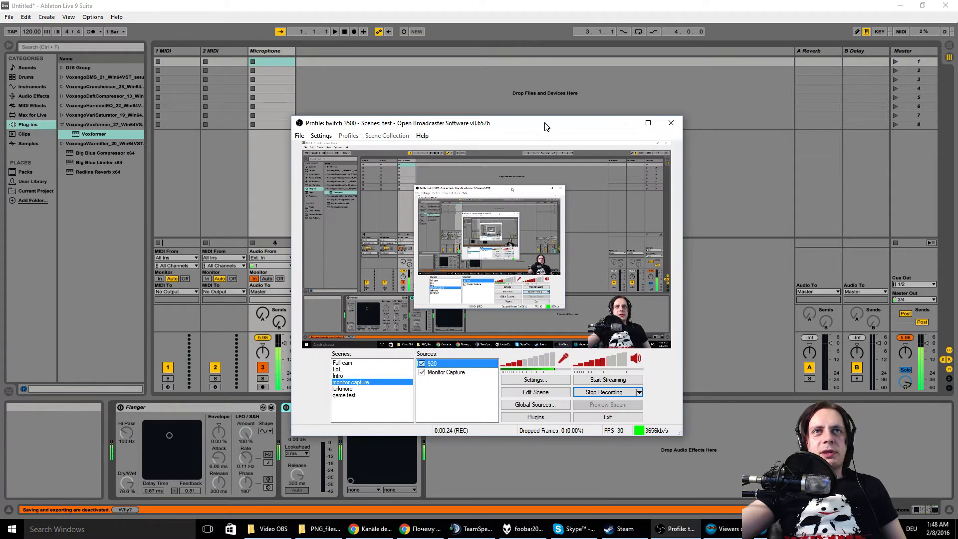
click(534, 380)
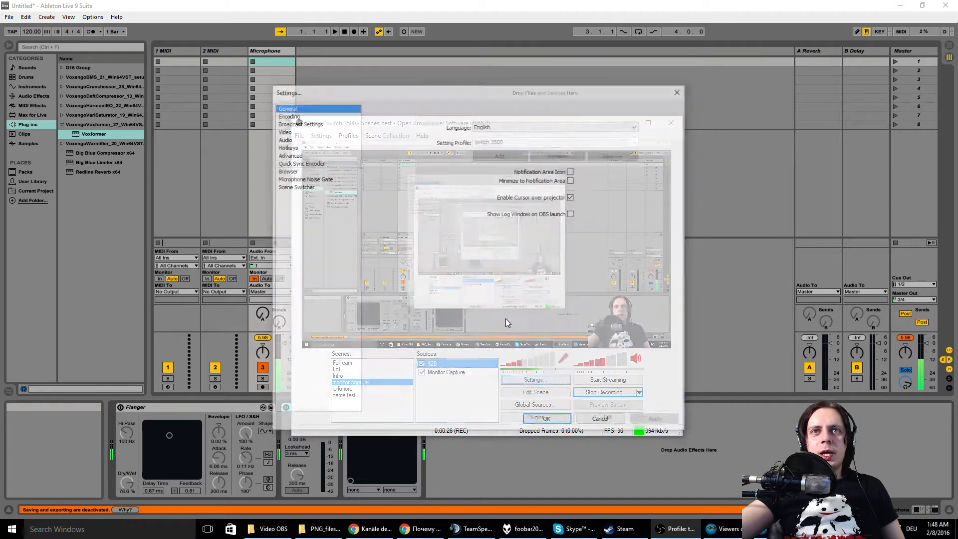
click(294, 139)
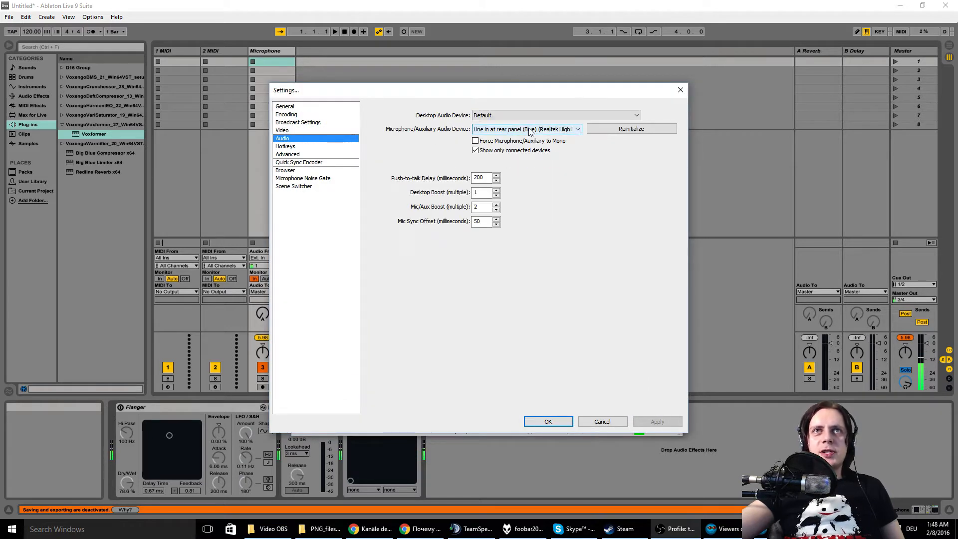
click(601, 422)
drag(568, 125, 3, 128)
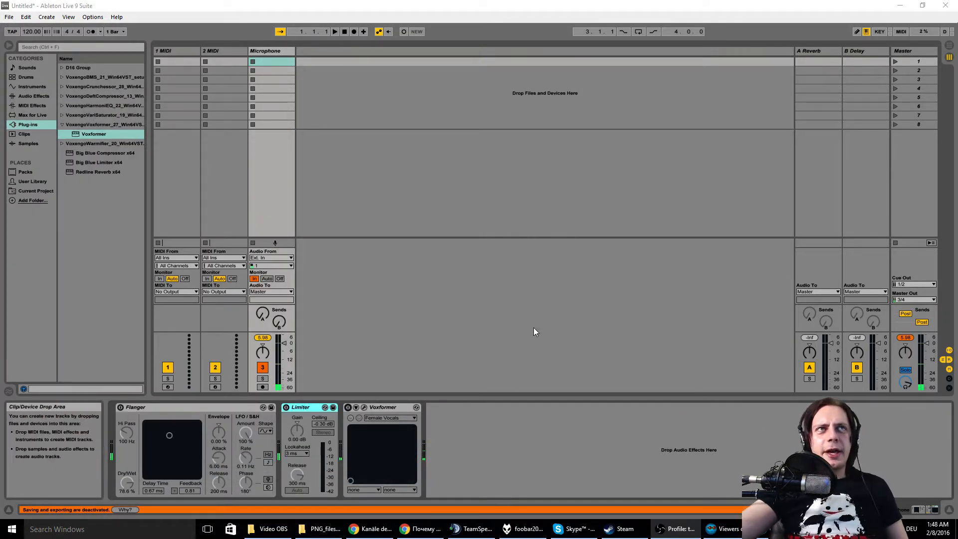
Step: Open Ableton Live's audio preferences and examine the available input and output channel configurations without changing them
click(93, 16)
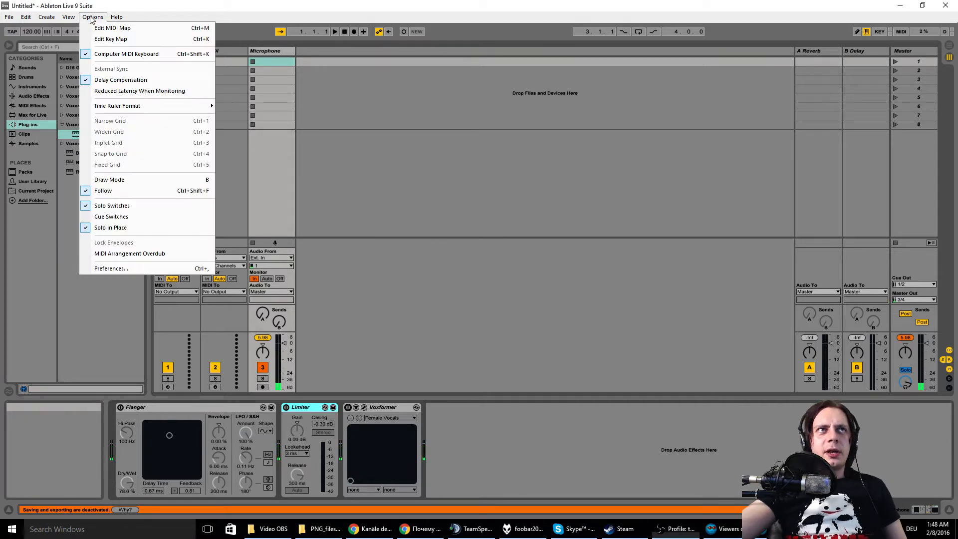
click(133, 268)
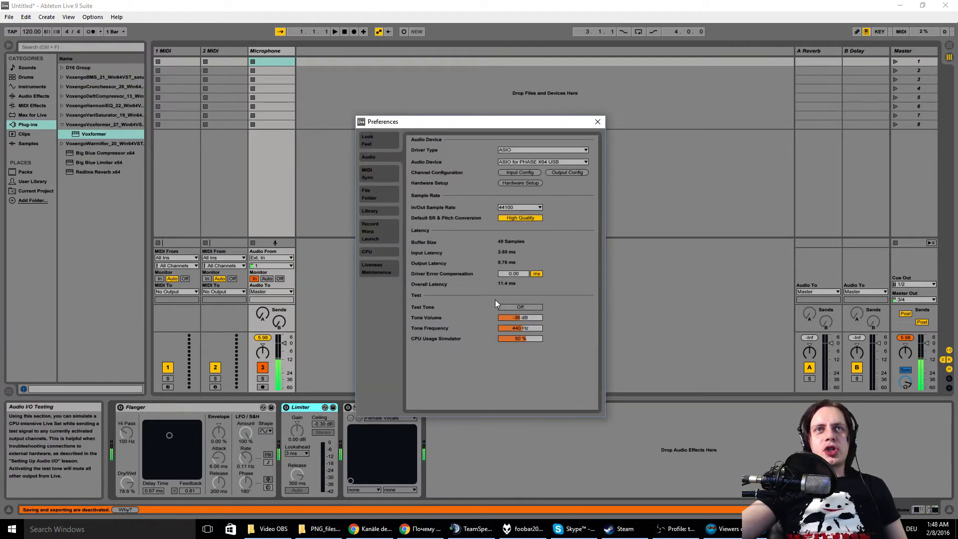
click(521, 173)
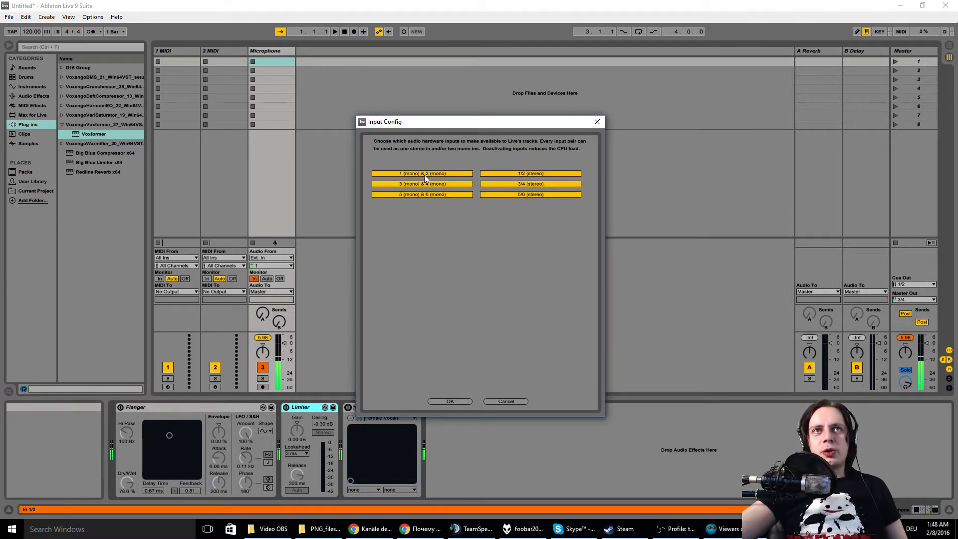
click(492, 400)
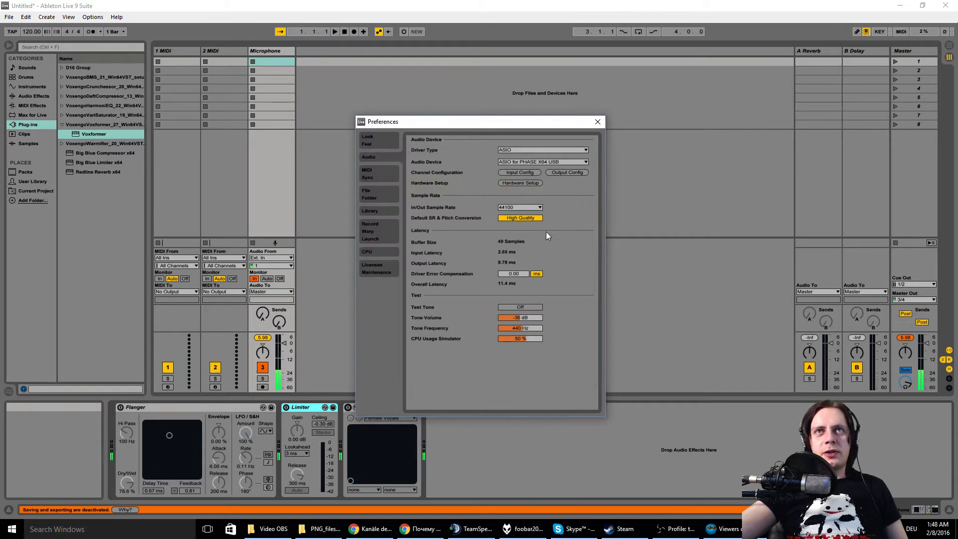
click(561, 173)
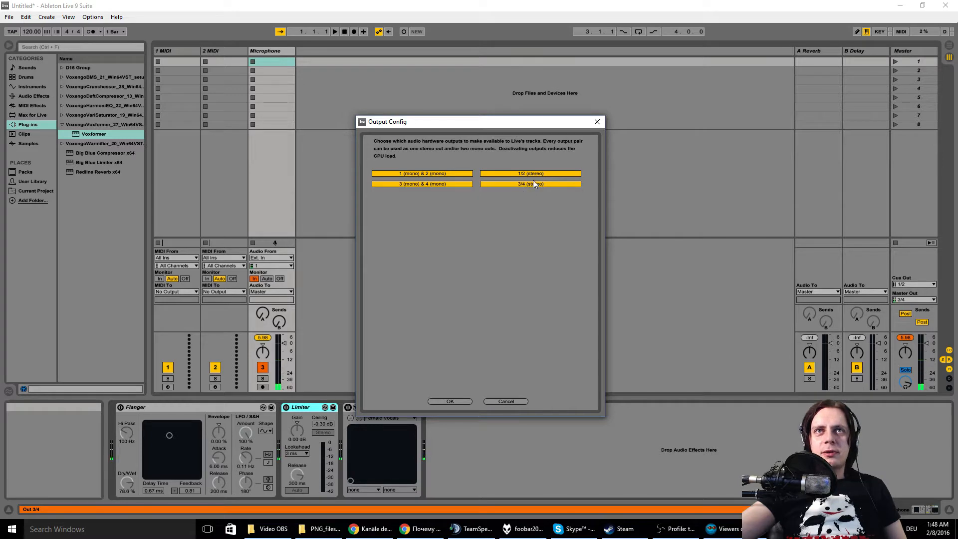
click(504, 401)
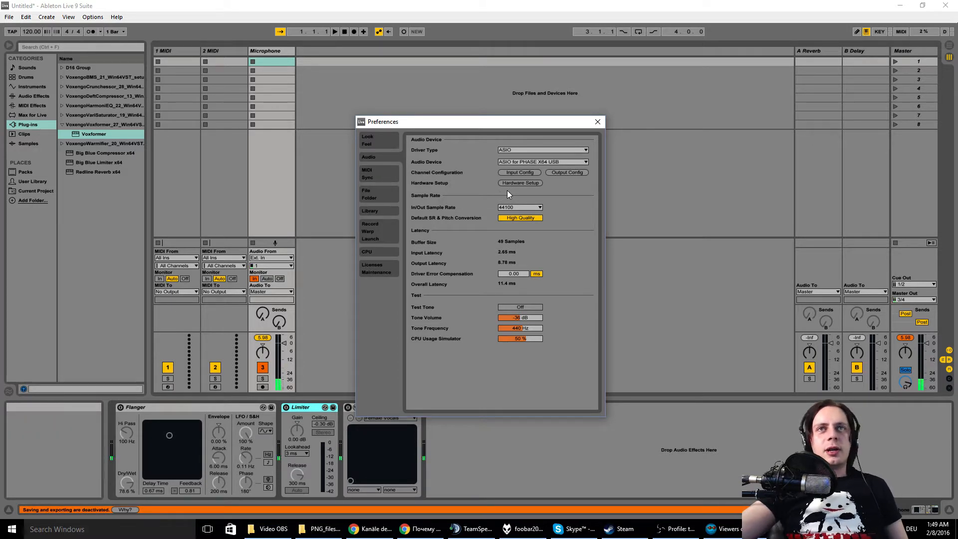
Step: Examine the ASIO latency and sample rate in the audio device's hardware setup, and close the preferences
click(520, 183)
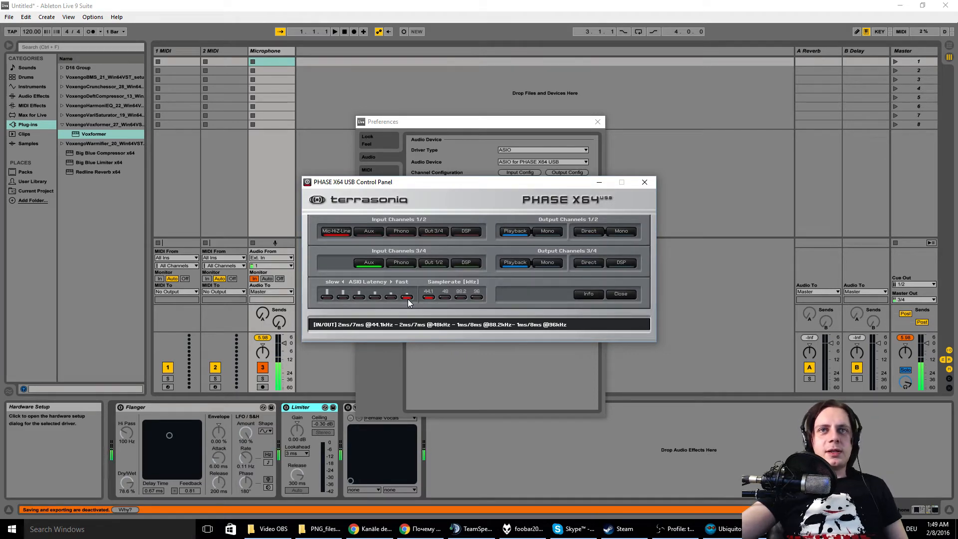
click(619, 294)
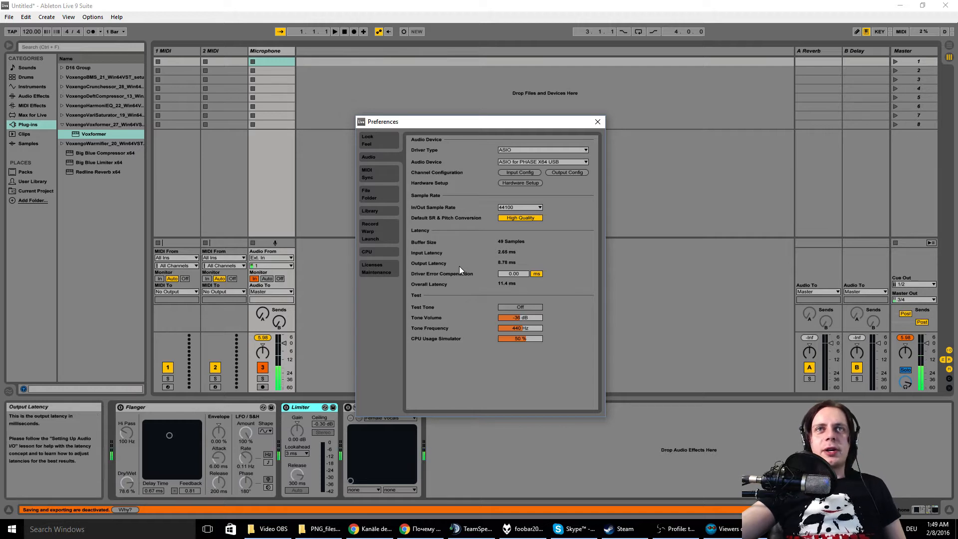
click(595, 126)
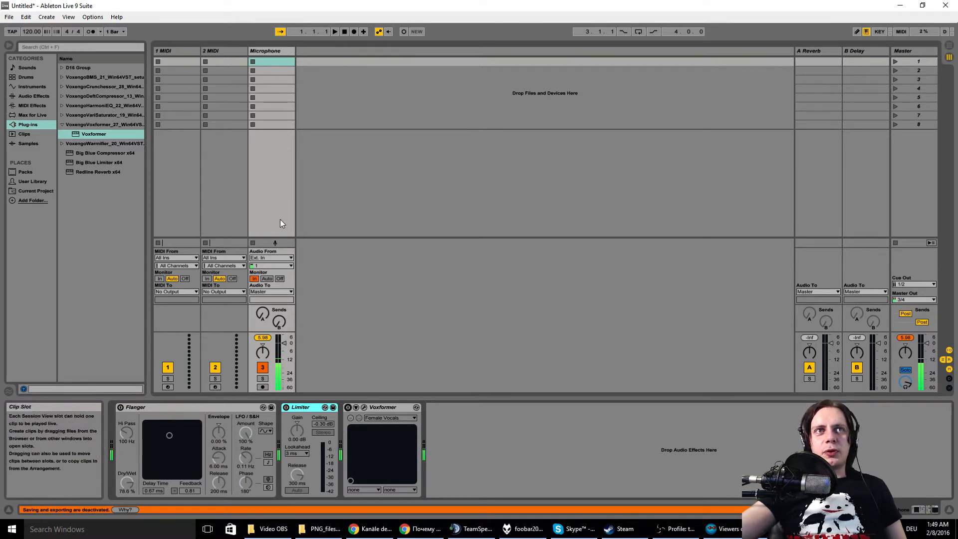
Step: Try stereo input 1/2 on the Microphone track and return it to mono input 1
click(261, 265)
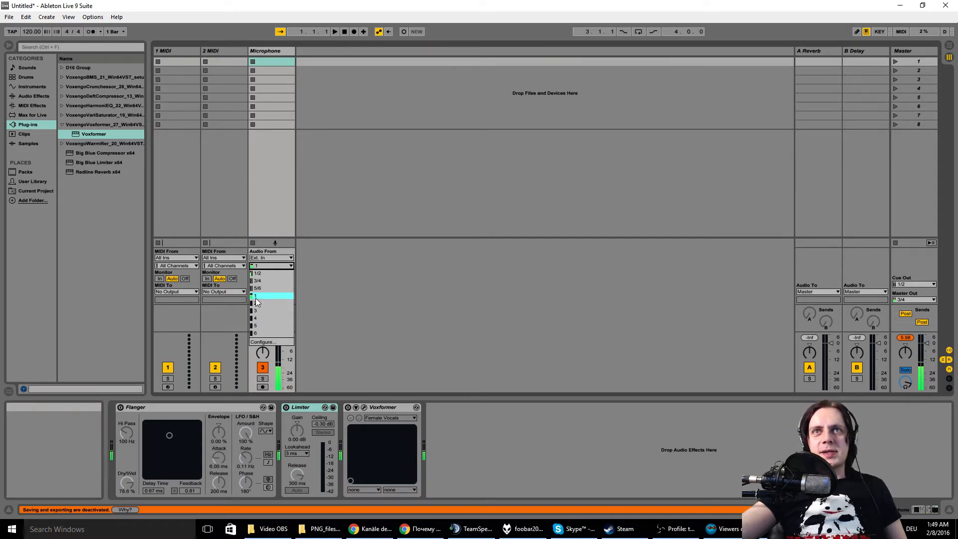
click(275, 274)
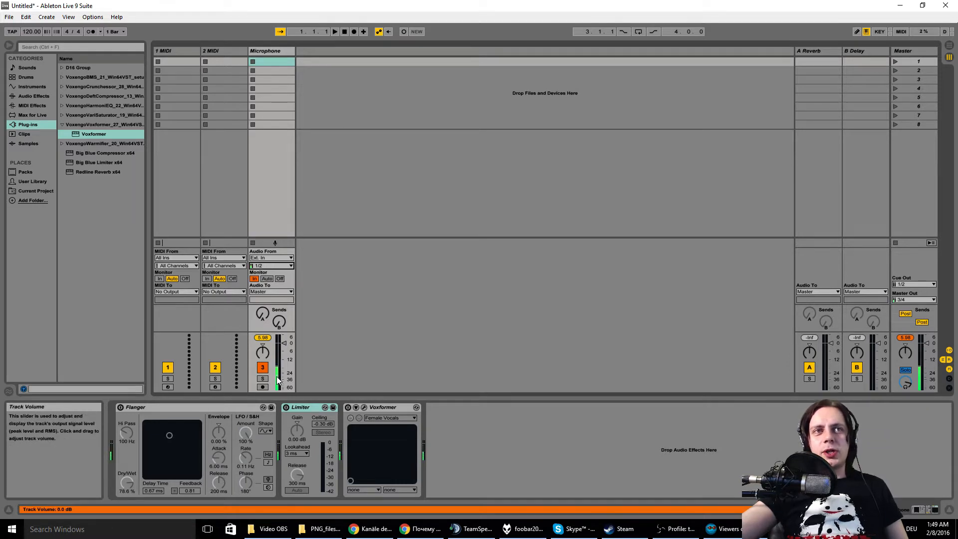
click(283, 265)
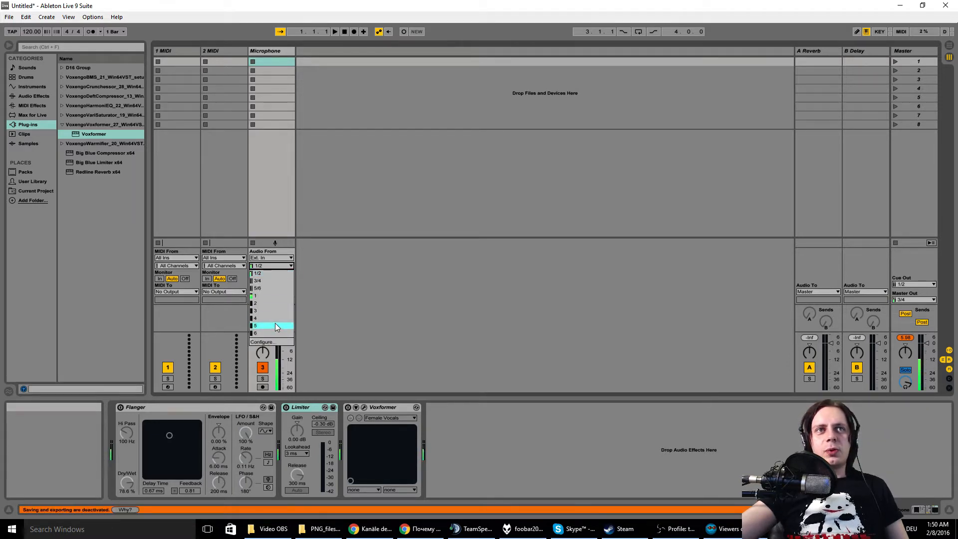
click(279, 295)
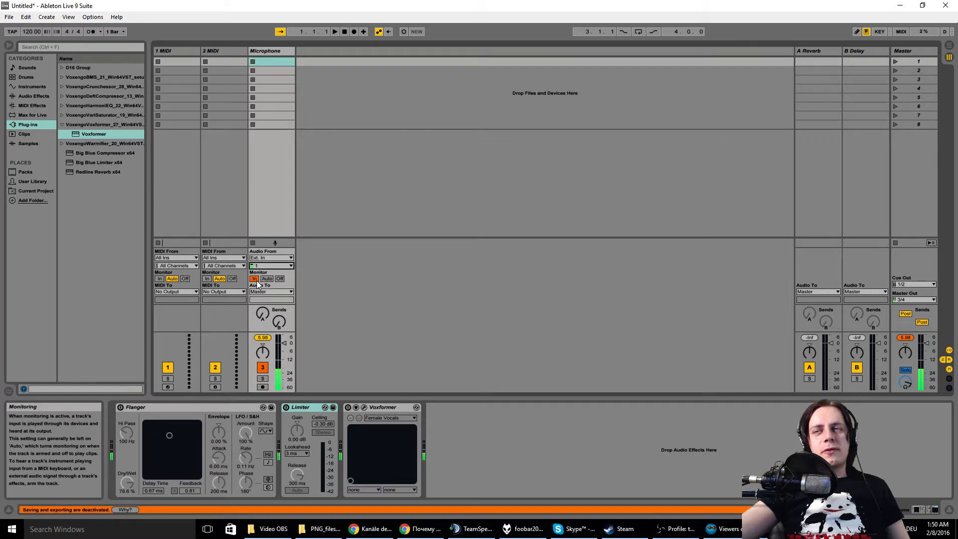
Step: Examine the Microphone track's output routing, keeping it on Master, and the Master Out channel options
click(258, 292)
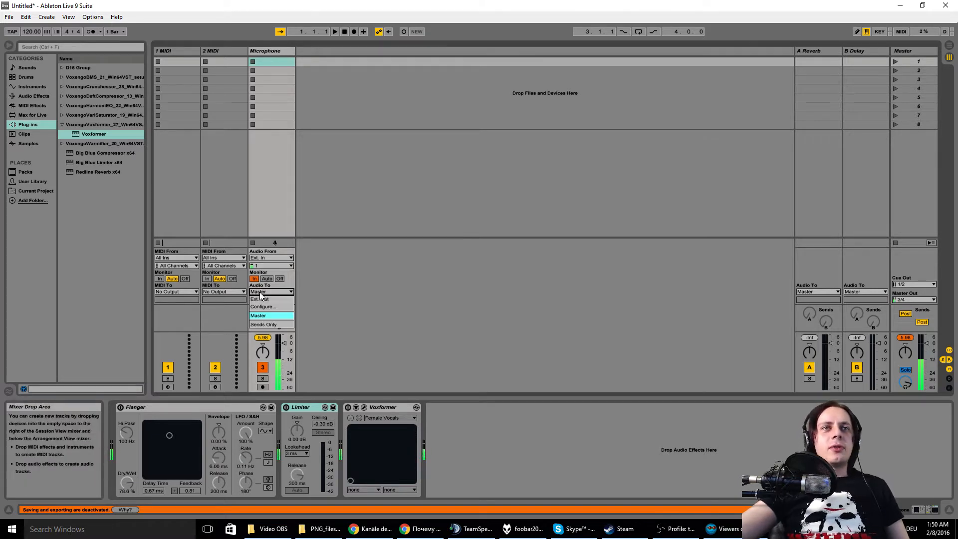
click(258, 315)
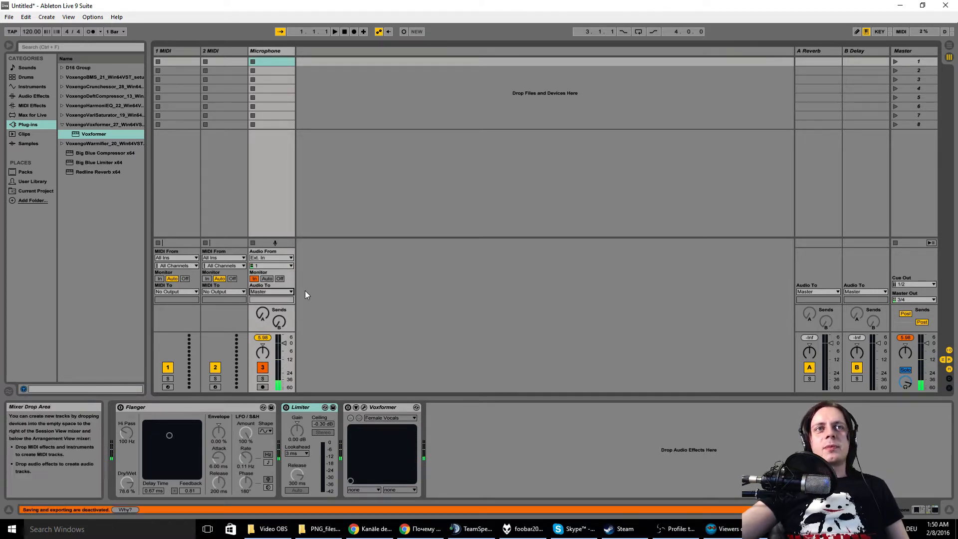
click(286, 291)
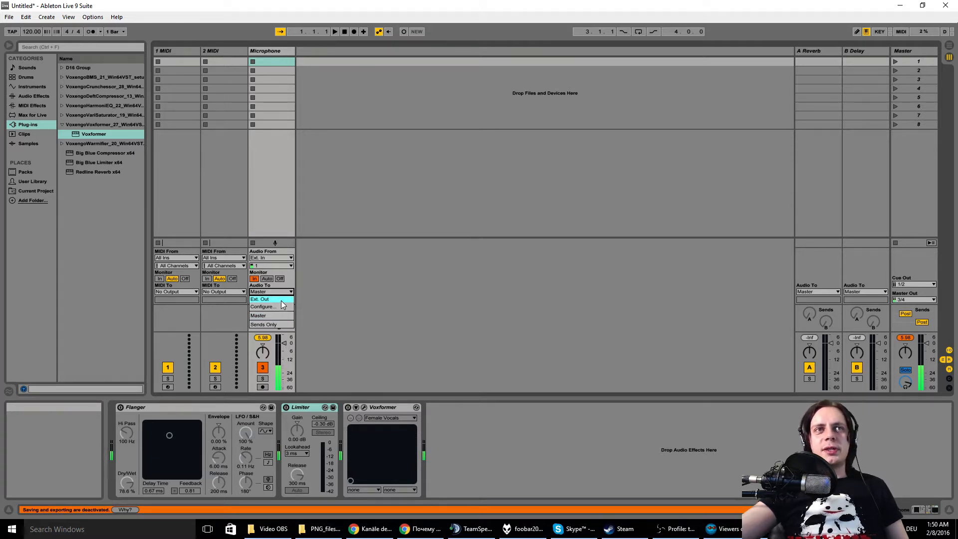
click(409, 326)
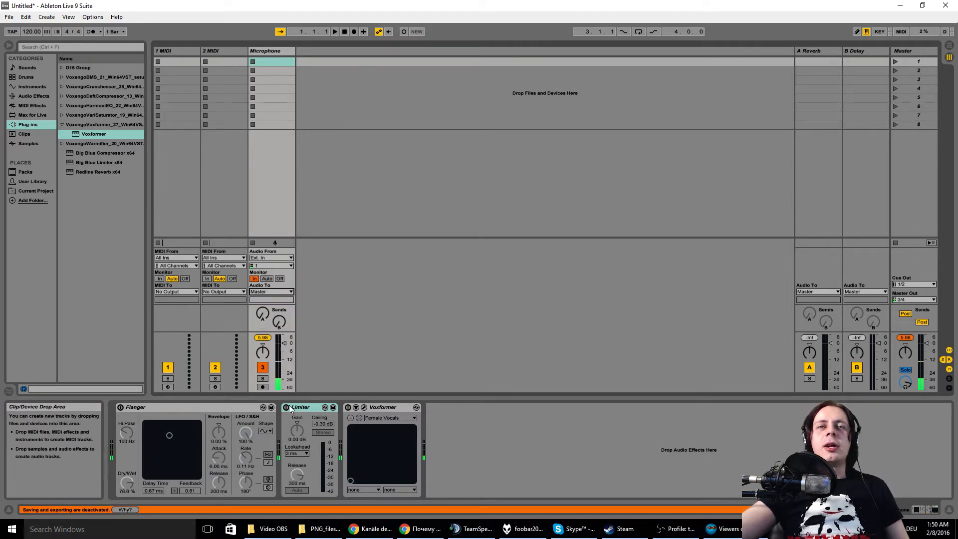
click(904, 299)
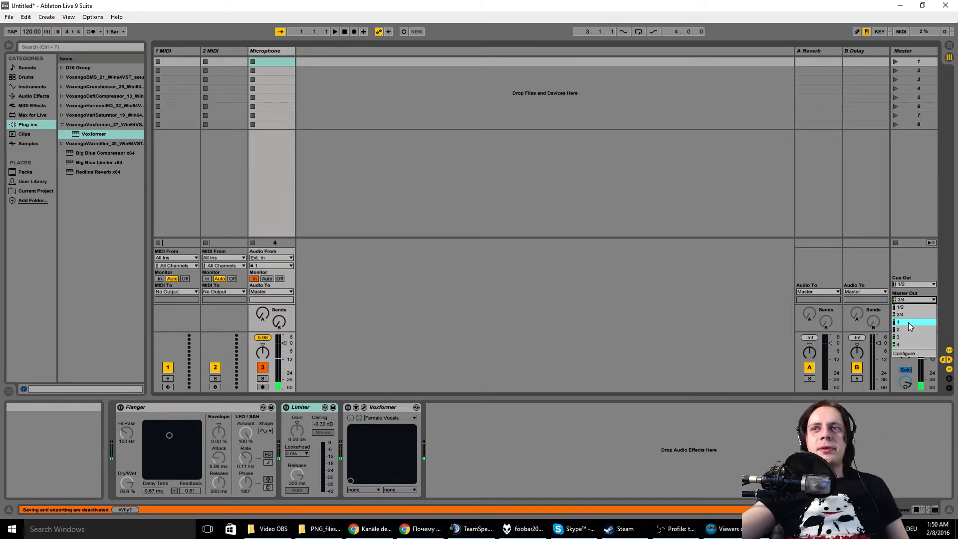
click(919, 222)
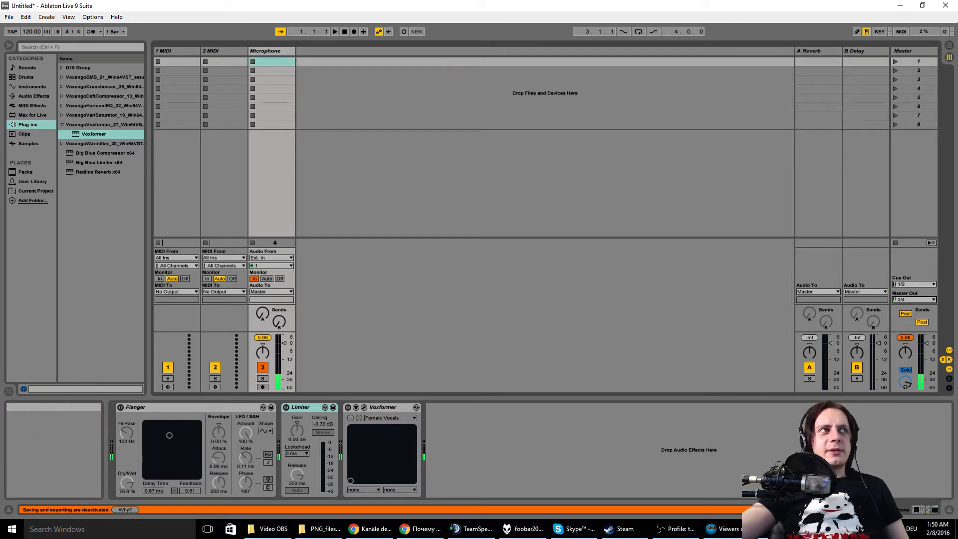
Step: Switch to Open Broadcaster Software, recheck the microphone/auxiliary device in its audio settings, and move its window off the screen
click(676, 528)
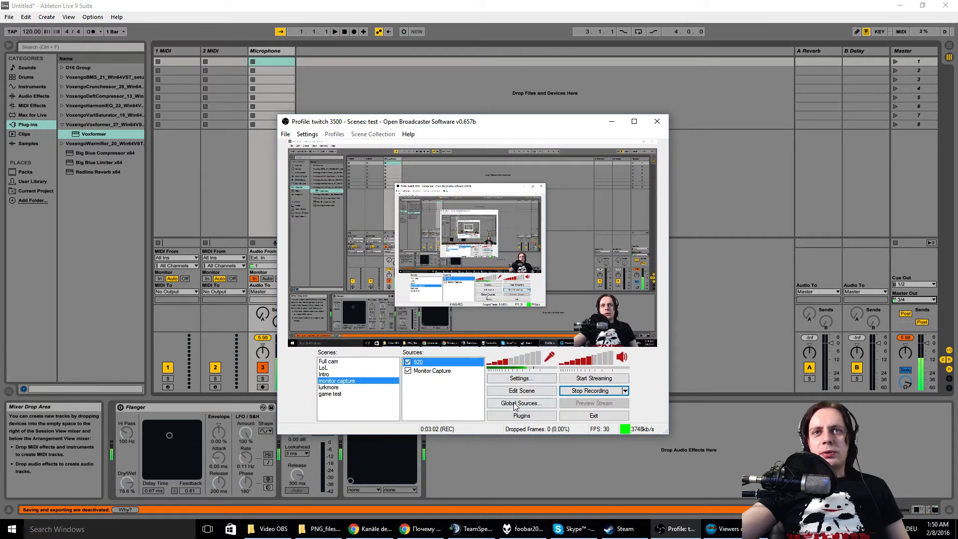
click(521, 378)
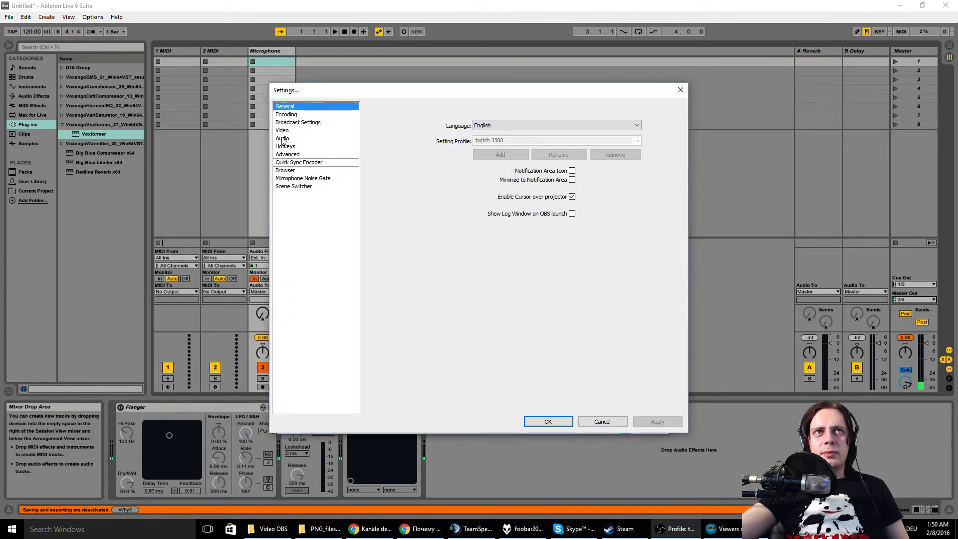
click(284, 139)
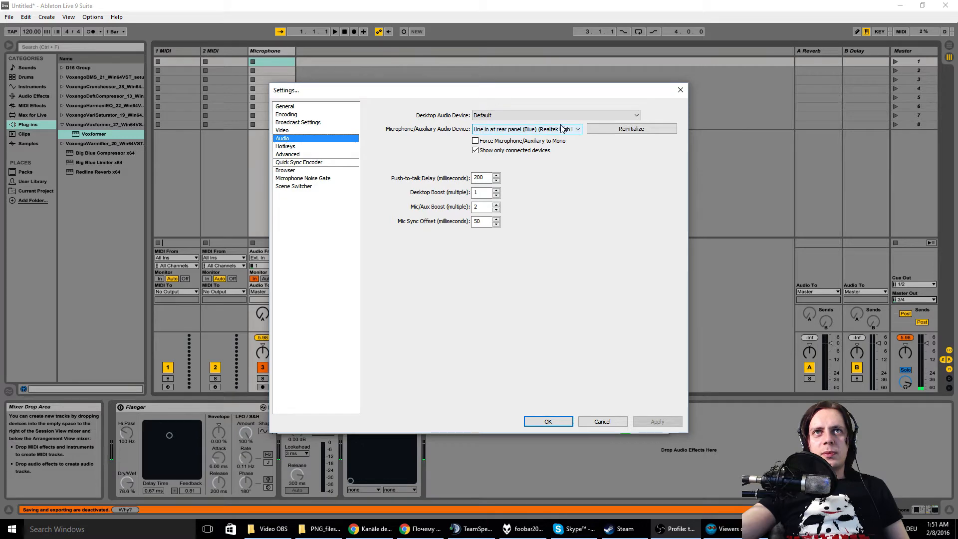
click(602, 422)
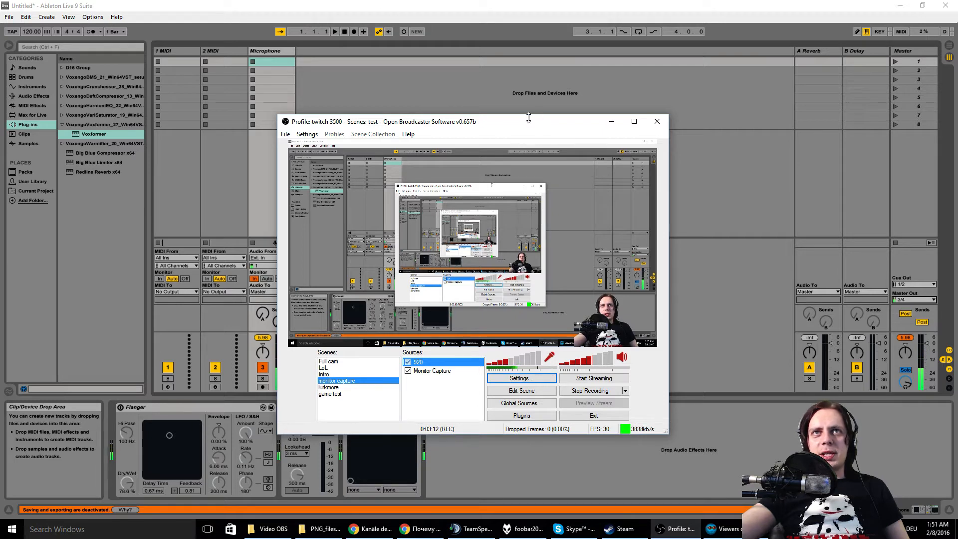
drag(526, 120, 0, 102)
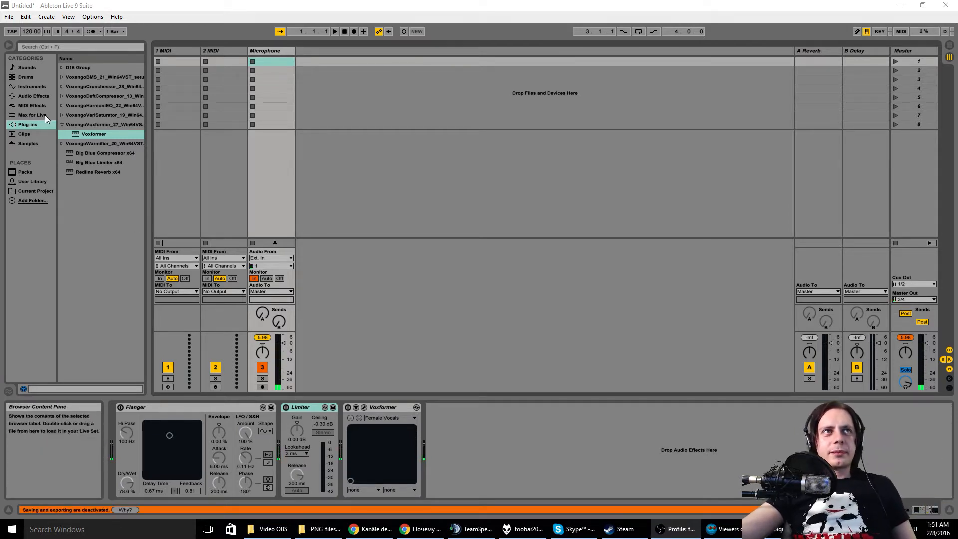
Step: Add the Spectrum audio effect to the Microphone track after Voxformer and expand its graph into the large display
click(40, 95)
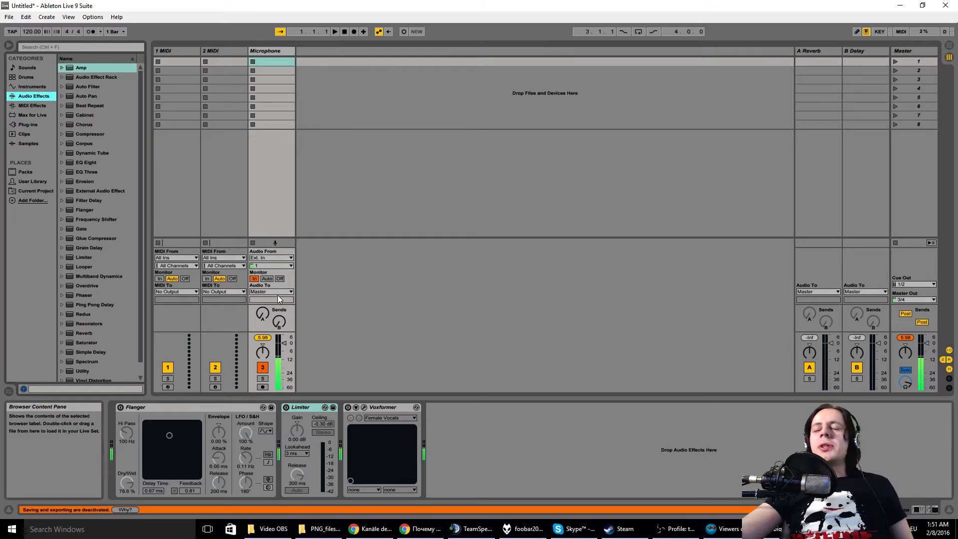
scroll(88, 359, down, 1)
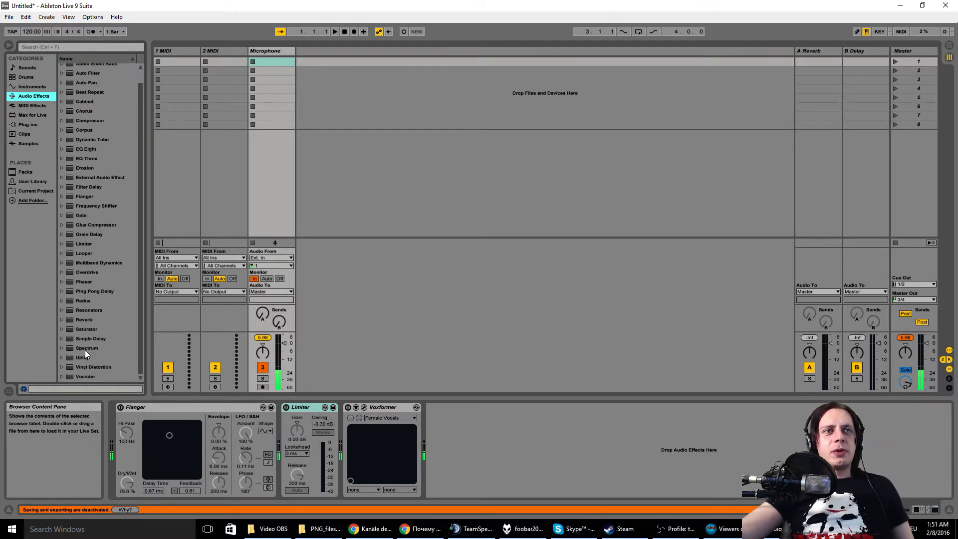
click(95, 348)
drag(290, 334, 283, 176)
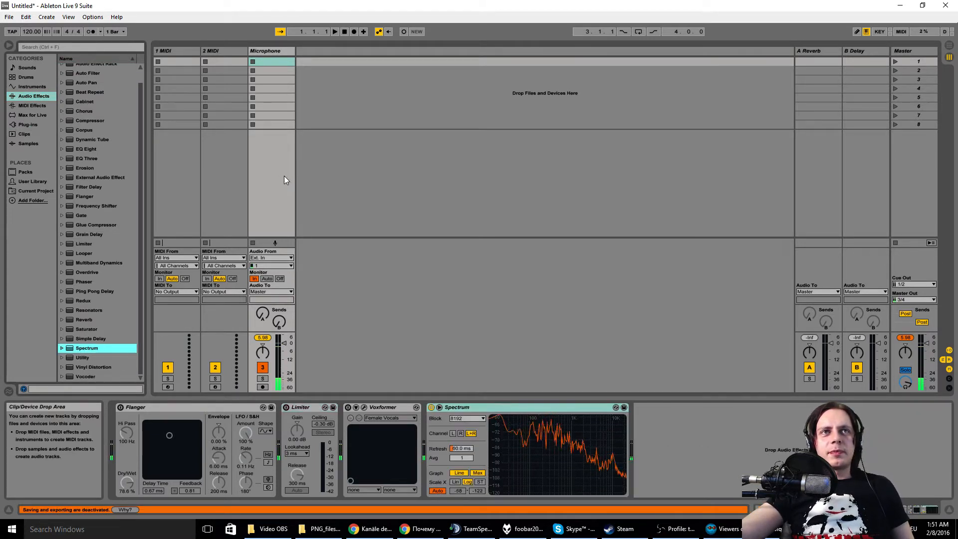
double_click(569, 442)
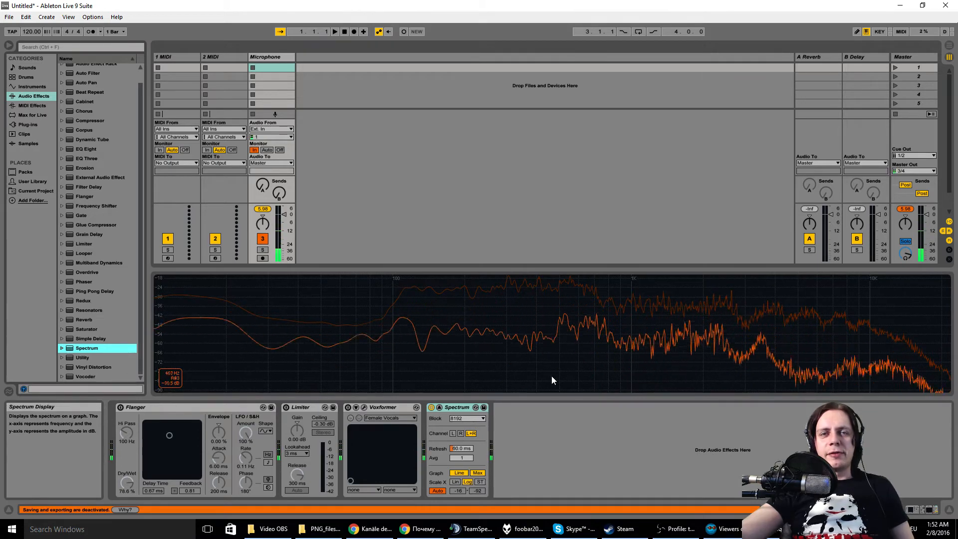
Step: Add EQ Eight after Spectrum, make band 1 a low cut filter at 30 Hz, and lower its Q to 0.14
drag(88, 151, 638, 480)
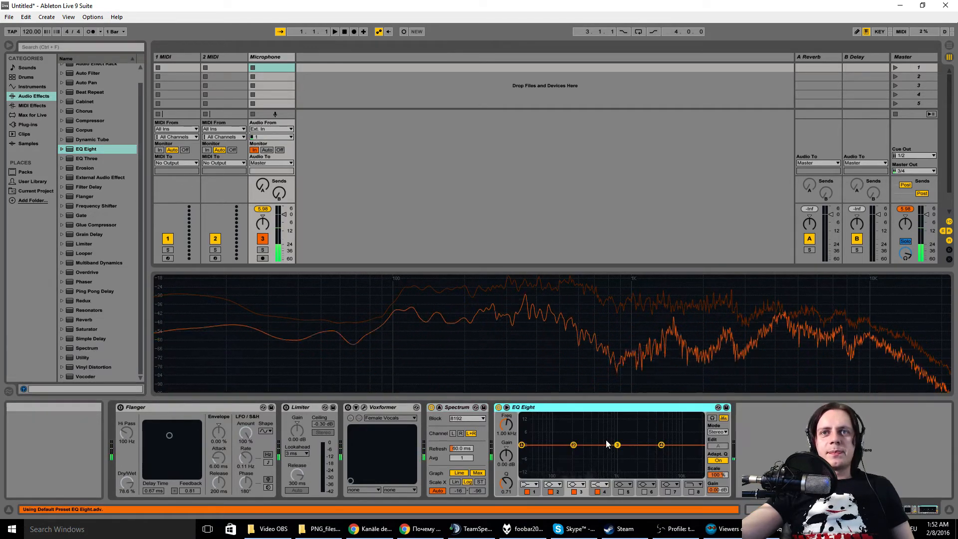
click(534, 484)
click(529, 433)
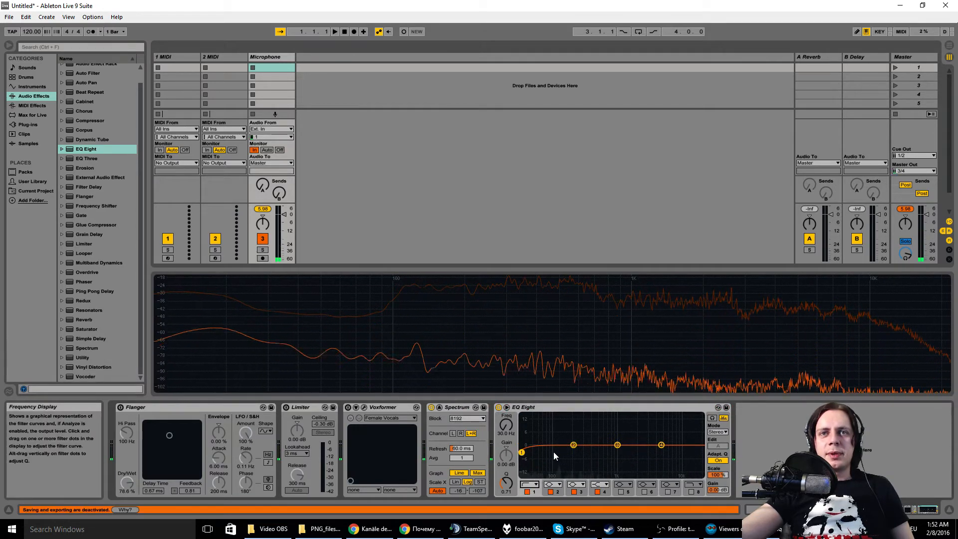
drag(523, 472, 521, 473)
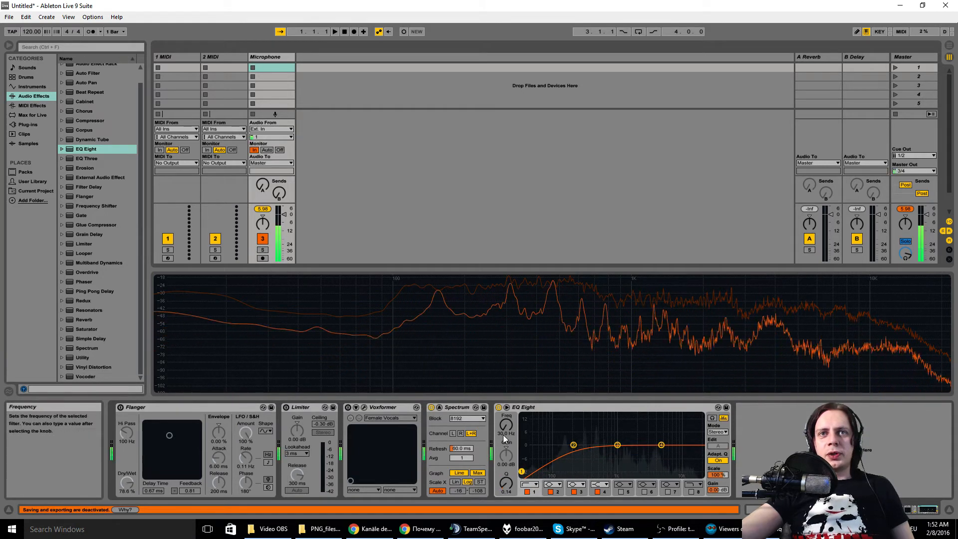
Step: Set EQ Eight's band 2 to about 559 Hz and -2.36 dB, and move the band 1 low cut to about 82.3 Hz
click(573, 446)
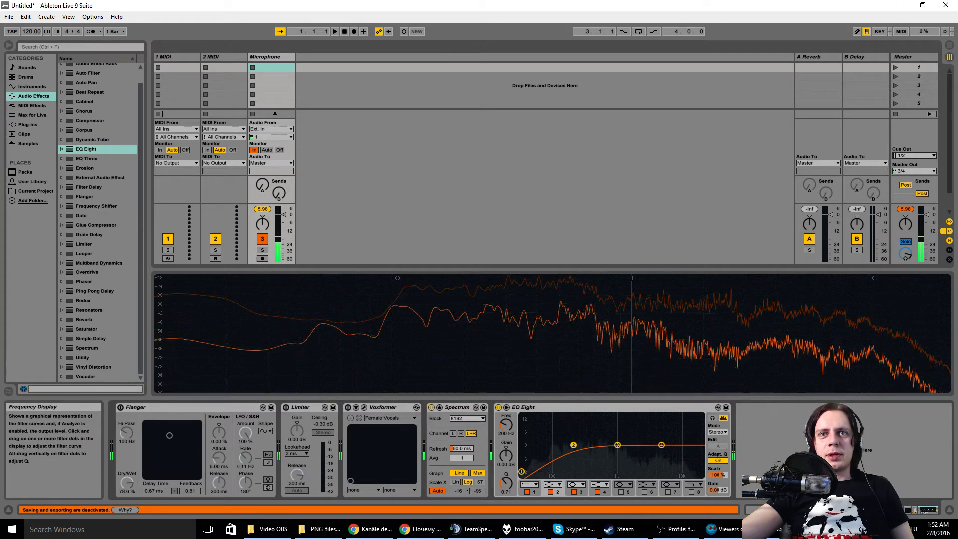
drag(586, 450, 598, 452)
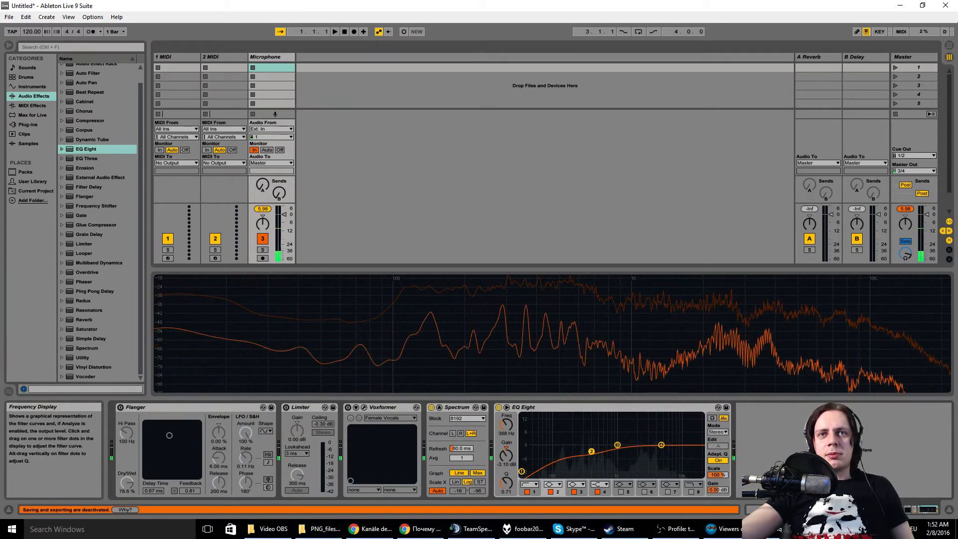
drag(591, 451, 600, 451)
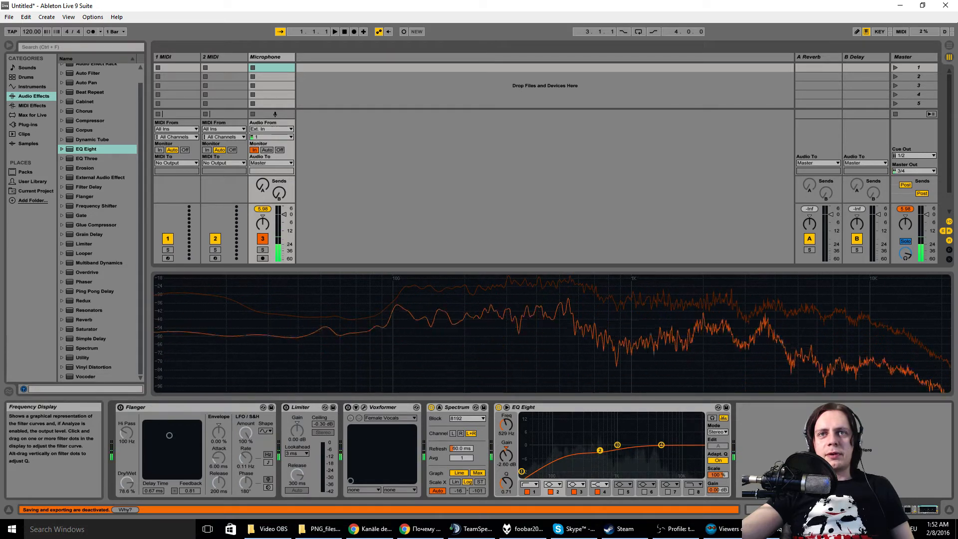
drag(599, 450, 601, 449)
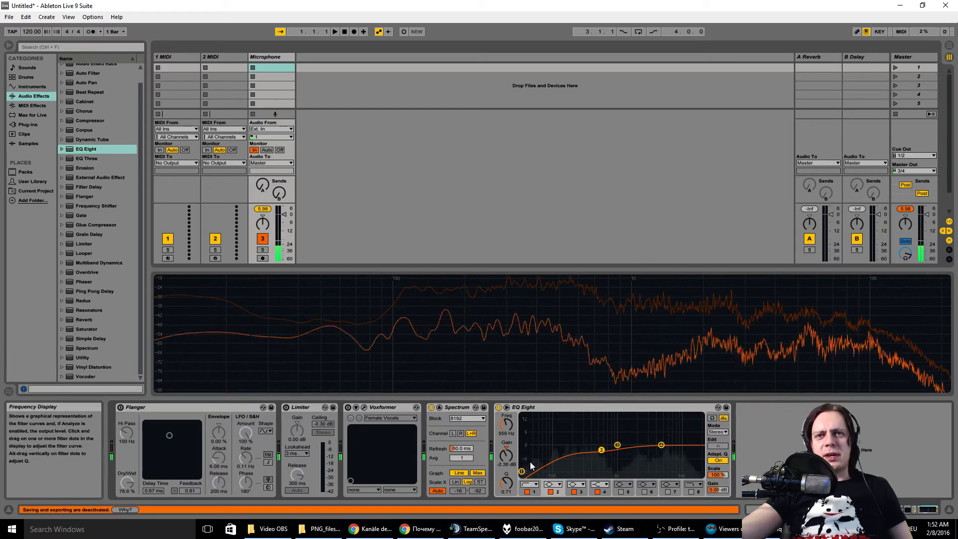
drag(522, 472, 541, 475)
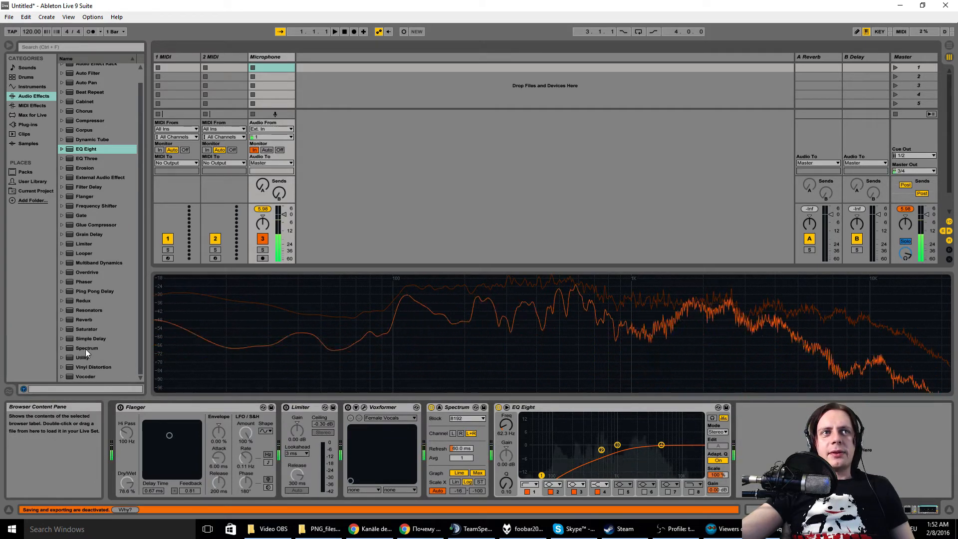
Step: Add the Spectrum audio effect to the Master track
drag(85, 349, 908, 142)
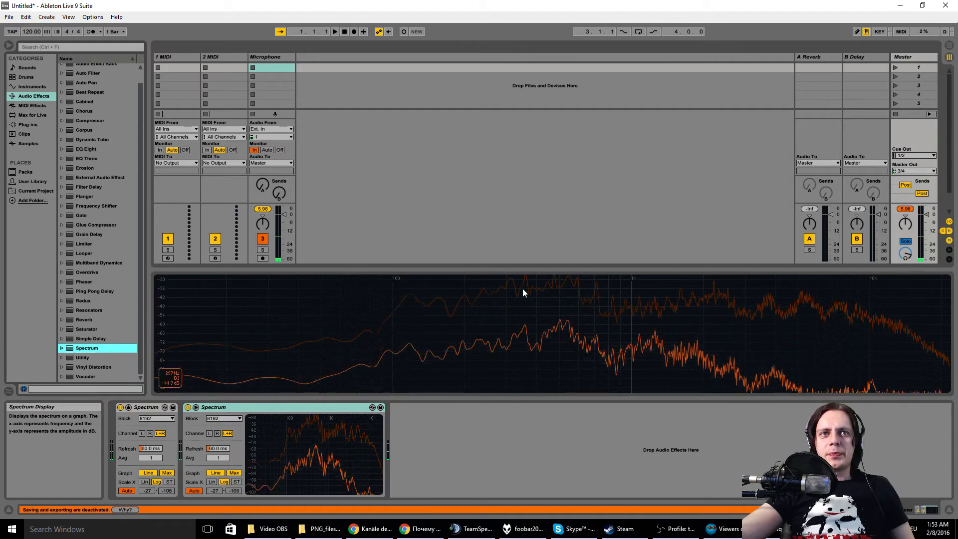
Step: Lower bands 2 and 3 of the Microphone track's EQ Eight, move band 1 to 83.5 Hz, and check the Master track's Spectrum
click(262, 56)
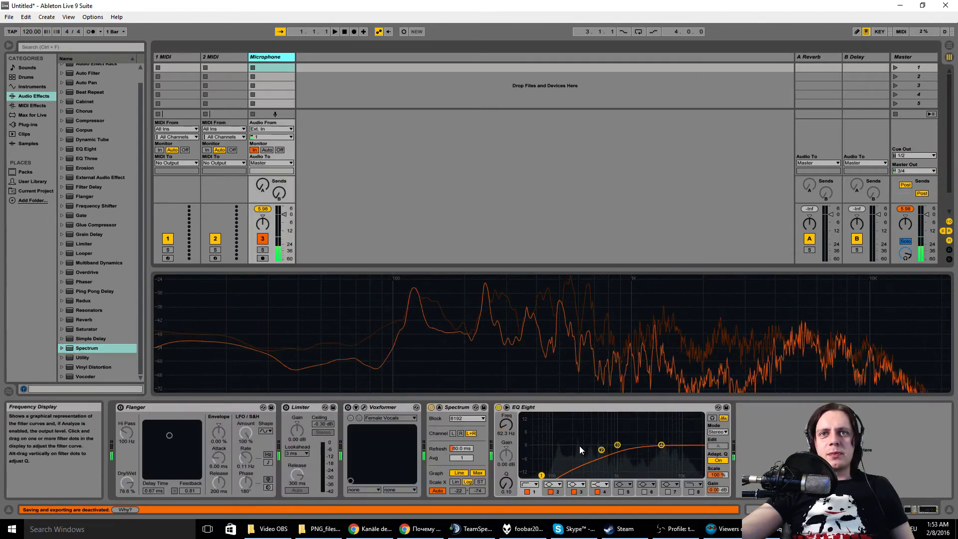
drag(617, 445, 592, 456)
drag(541, 475, 550, 475)
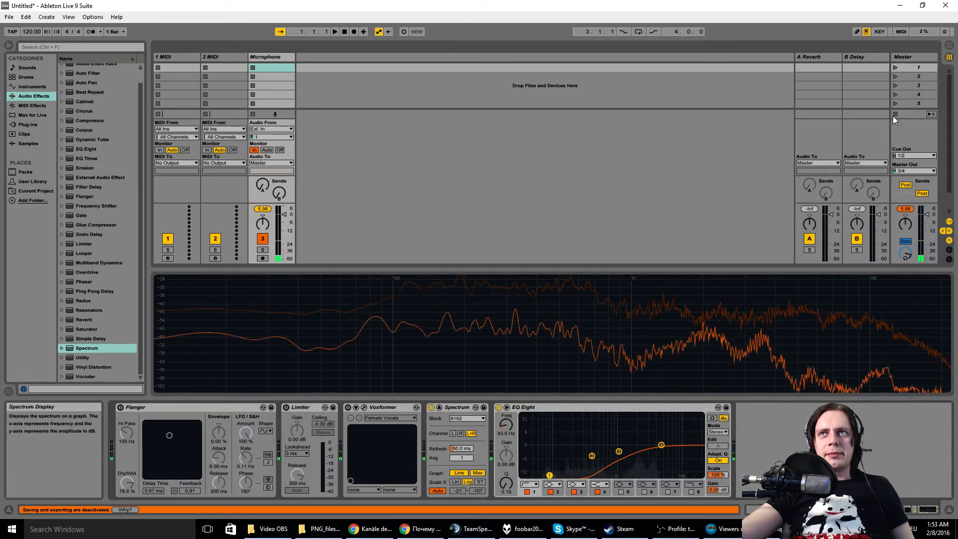
click(918, 58)
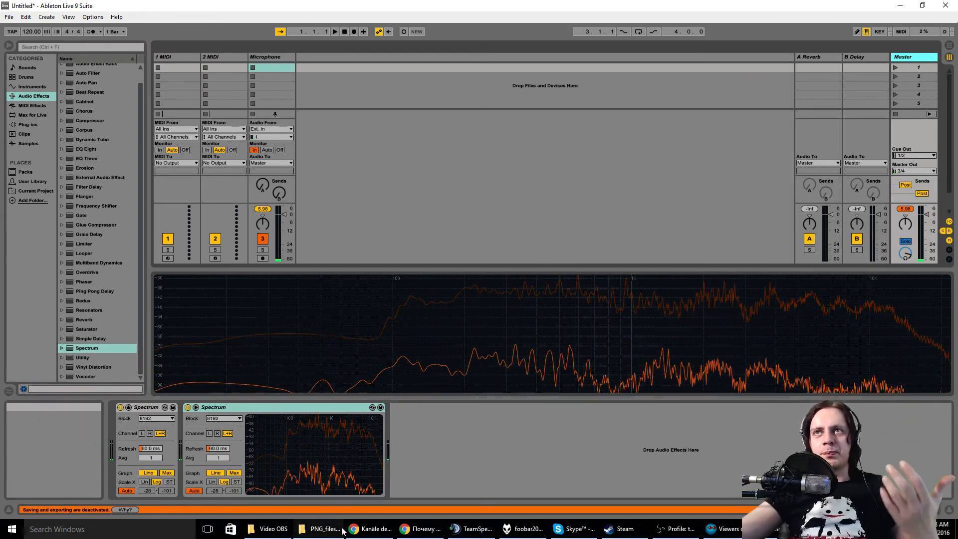
mouse_move(349, 525)
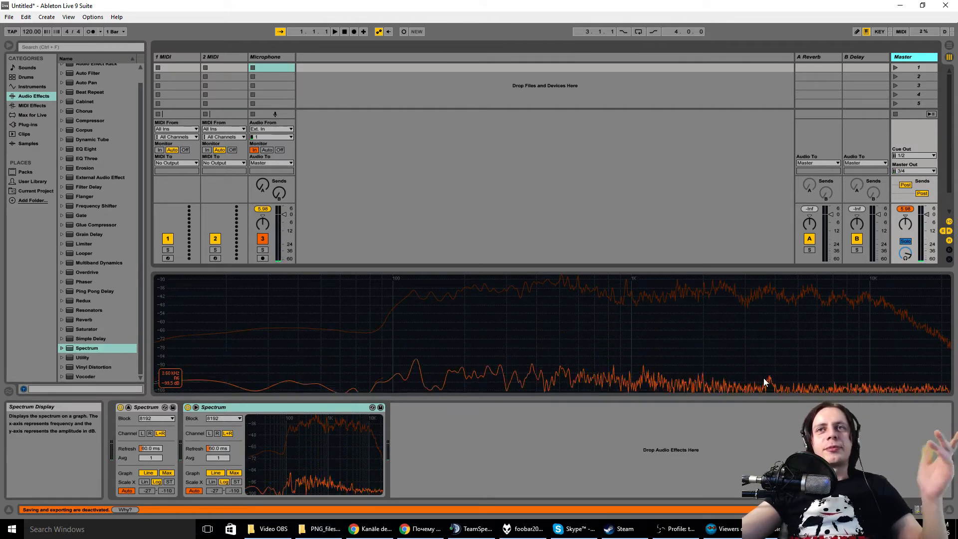
Step: Switch off EQ Eight on the Microphone track and delete it from the device chain
click(277, 56)
click(496, 408)
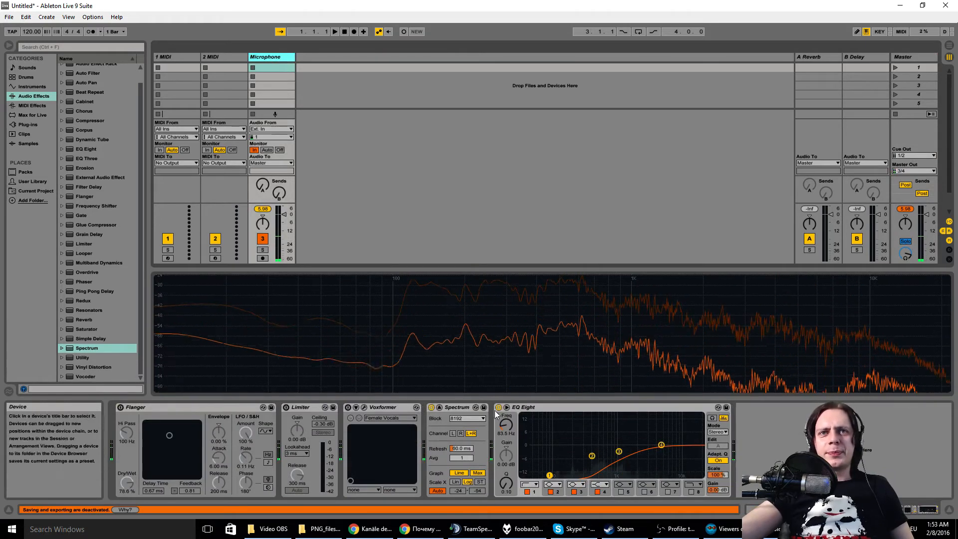
right_click(543, 409)
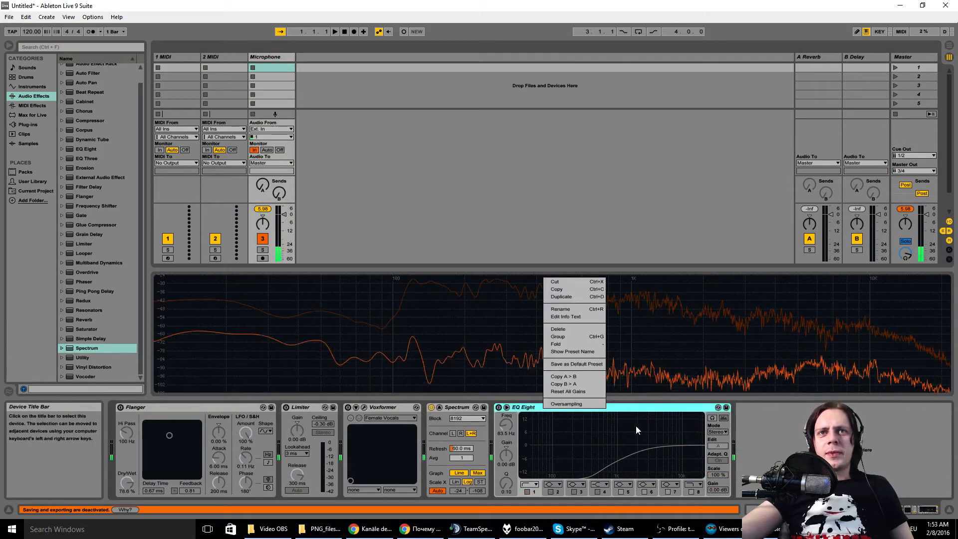
click(571, 329)
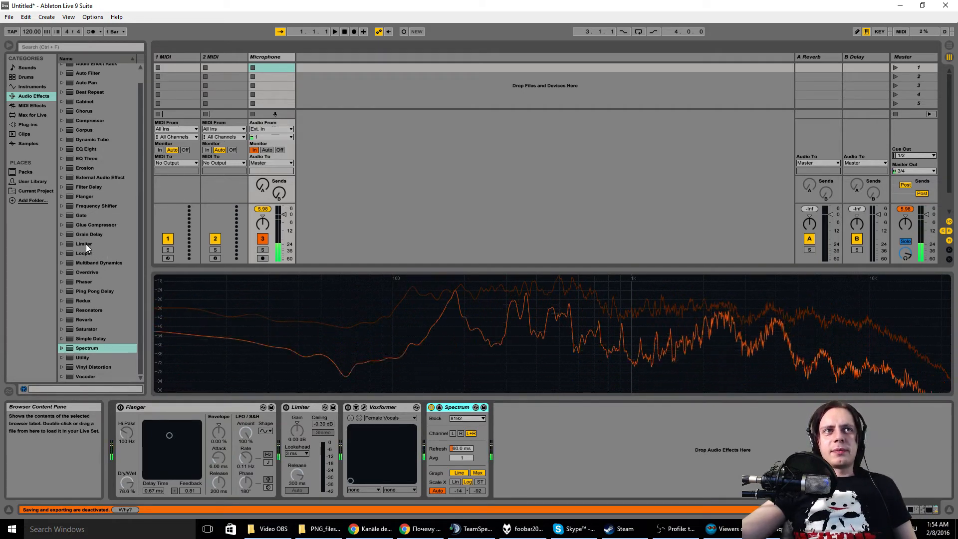
Step: Collapse the Microphone track's large Spectrum display, switch the analyser off and delete it from the chain
double_click(391, 294)
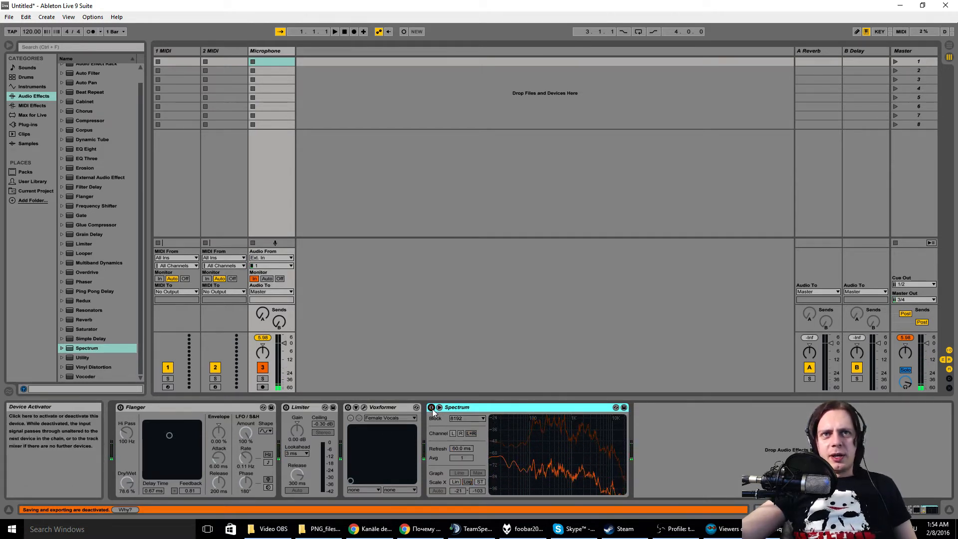
right_click(478, 408)
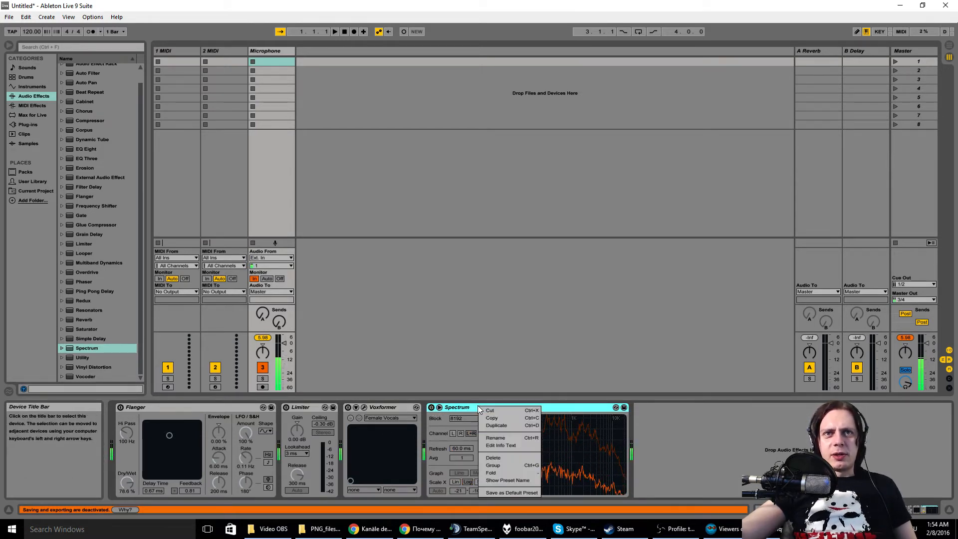
click(500, 425)
right_click(528, 408)
click(562, 447)
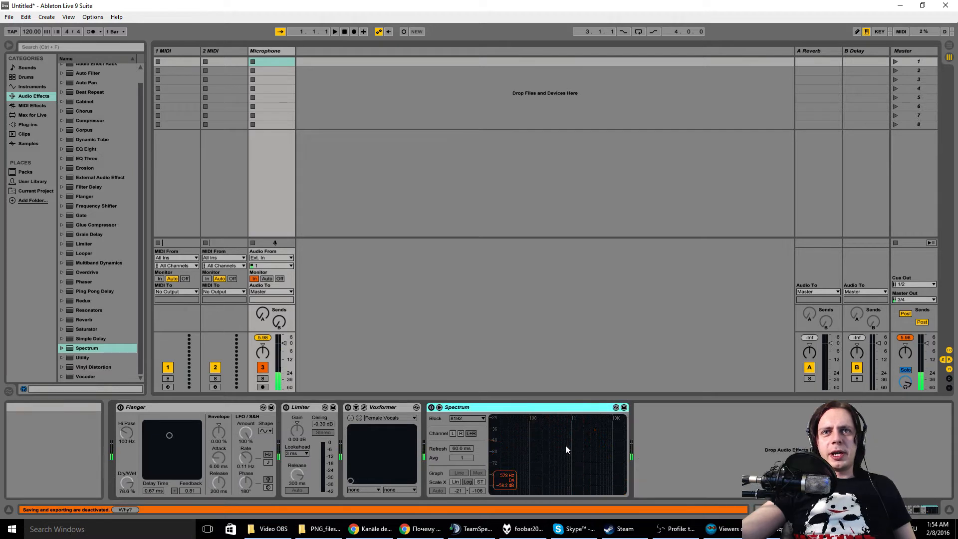
right_click(593, 409)
click(615, 458)
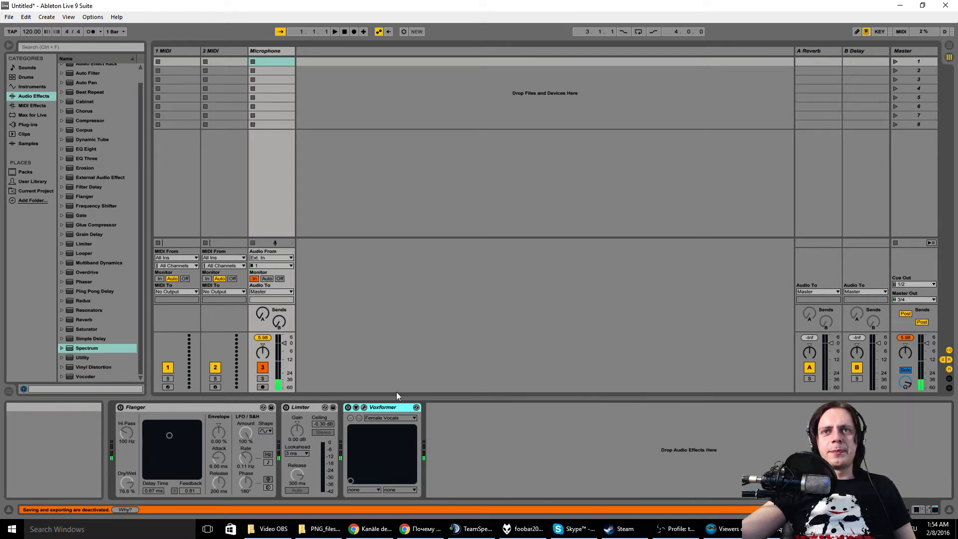
Step: Switch on the Microphone track's Limiter and try out its gain, leaving both the gain and the track volume at 0 dB
click(297, 407)
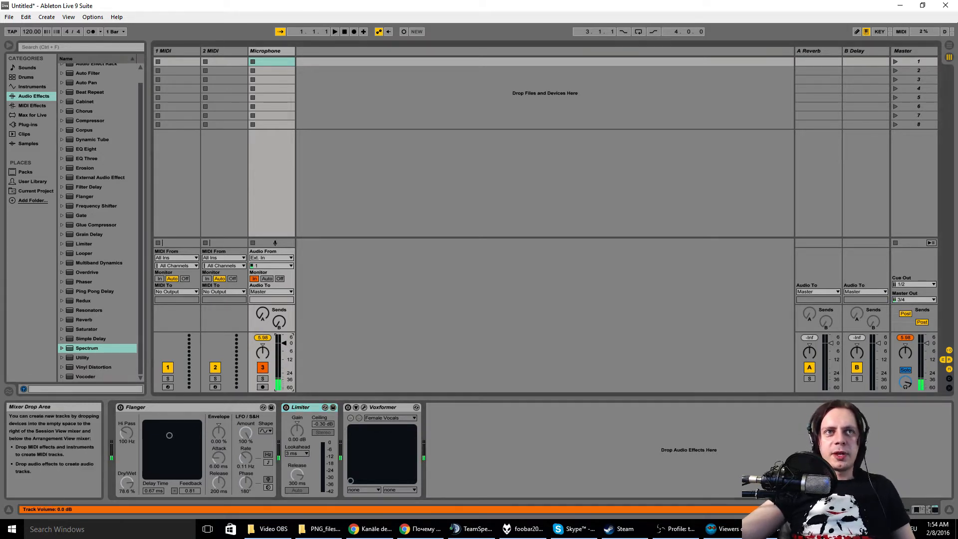
drag(284, 343, 284, 337)
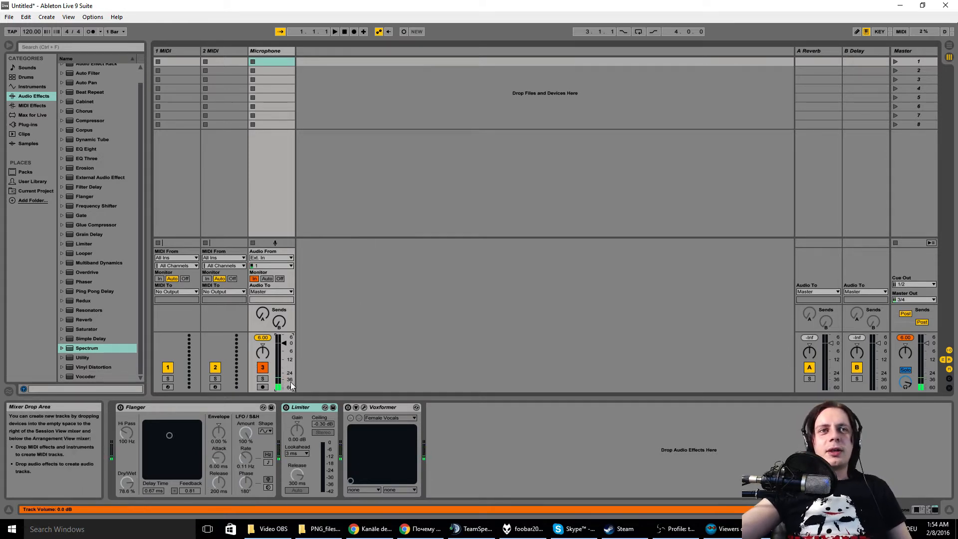
click(286, 407)
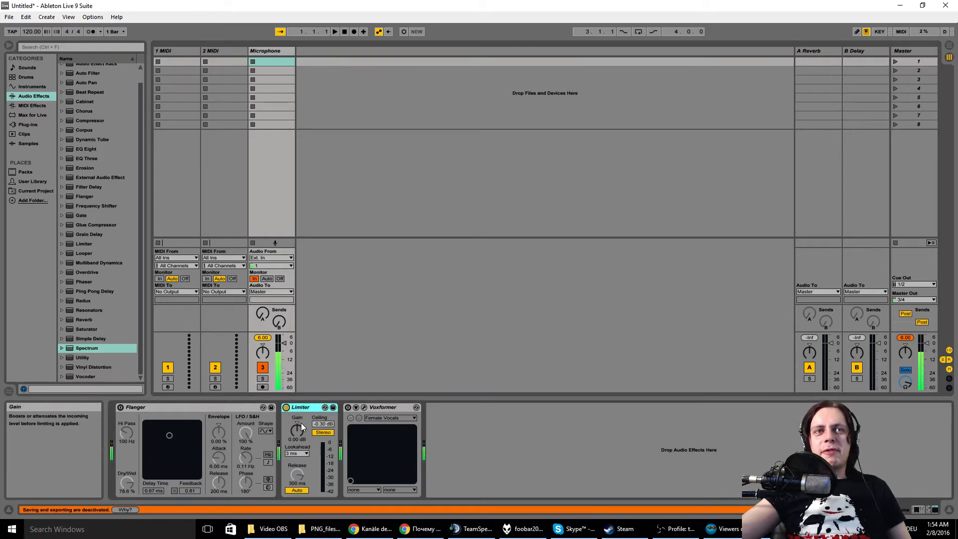
drag(297, 424, 297, 394)
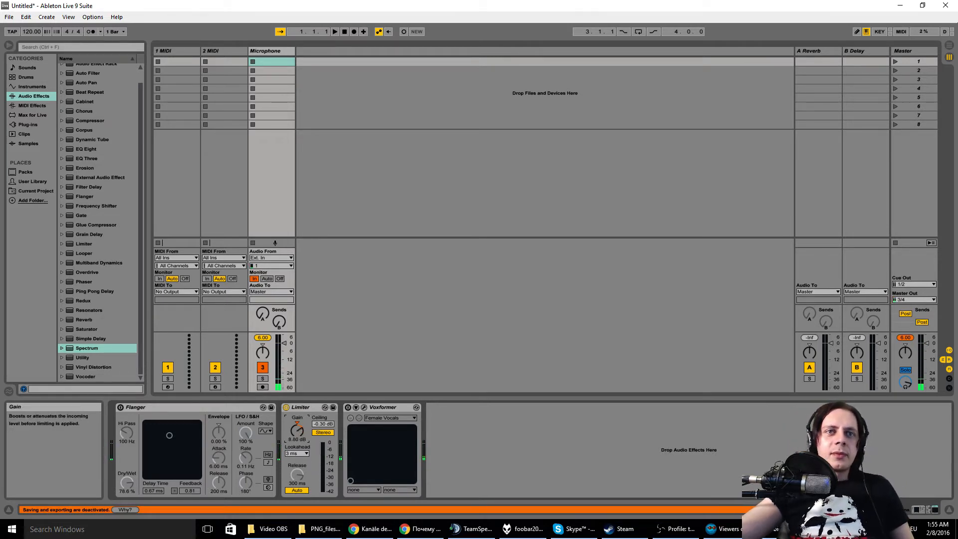
click(297, 423)
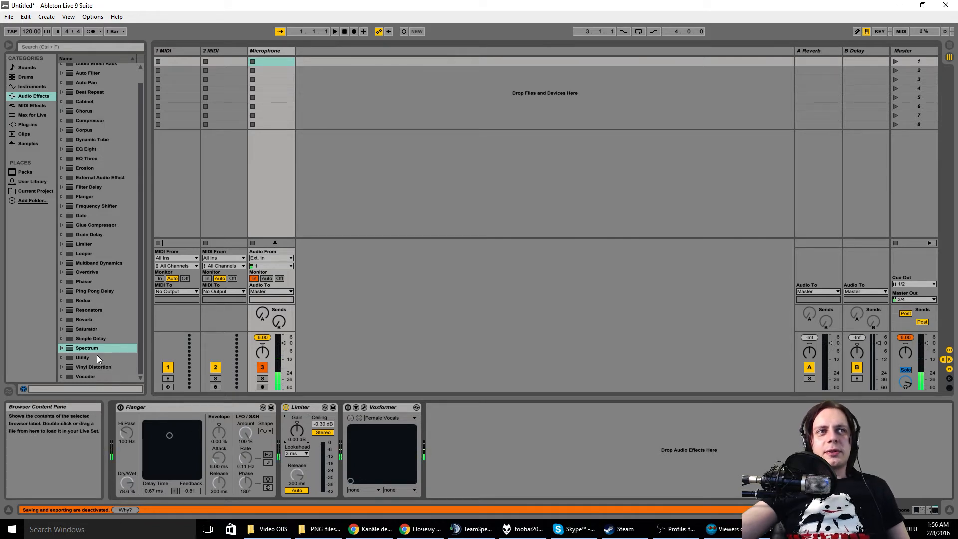
Step: Add Auto Pan after Voxformer, raise its Shape to 57.1 %, and switch the effect off
scroll(77, 330, up, 1)
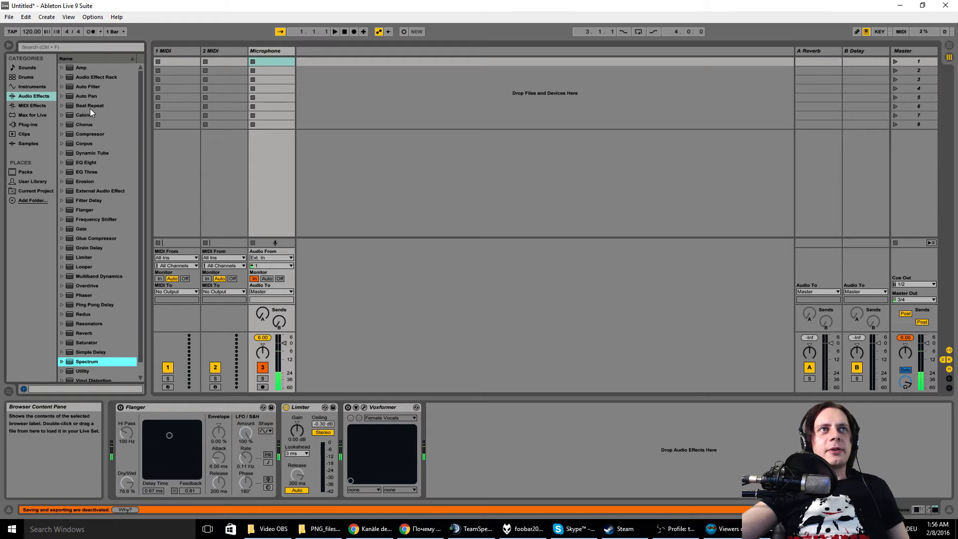
drag(86, 96, 441, 412)
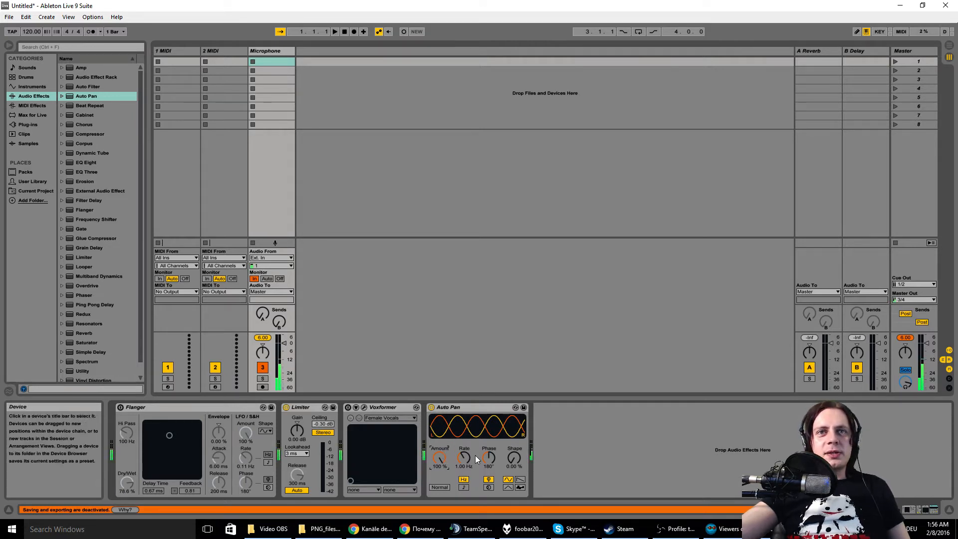
click(513, 457)
drag(513, 457, 513, 439)
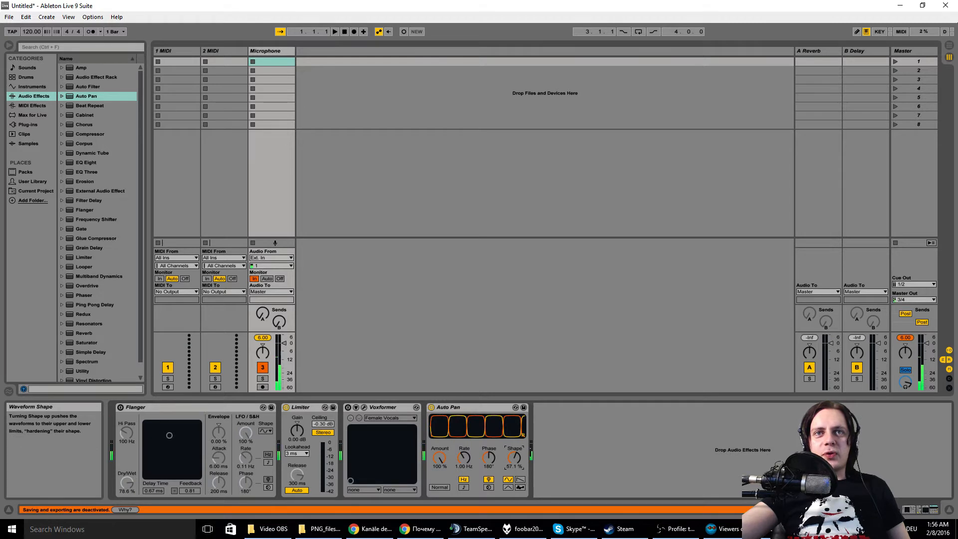
click(431, 407)
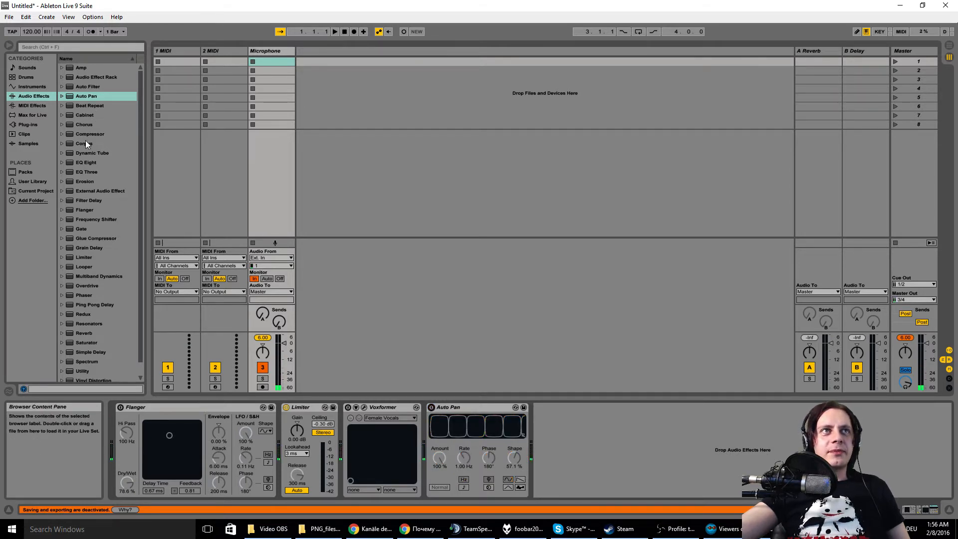
Step: Add Compressor after Auto Pan, adjust its threshold and output gain, and switch it off
drag(96, 132, 585, 442)
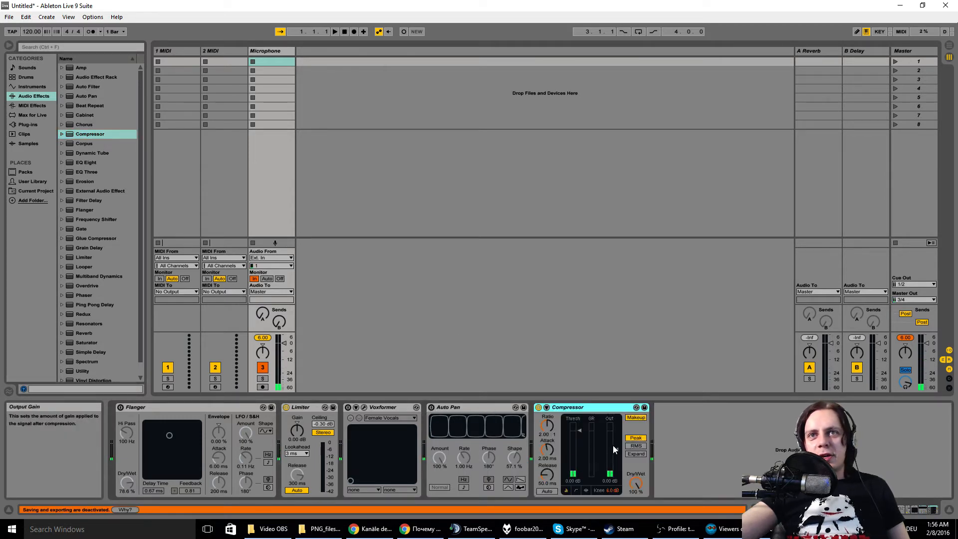
drag(616, 446, 580, 423)
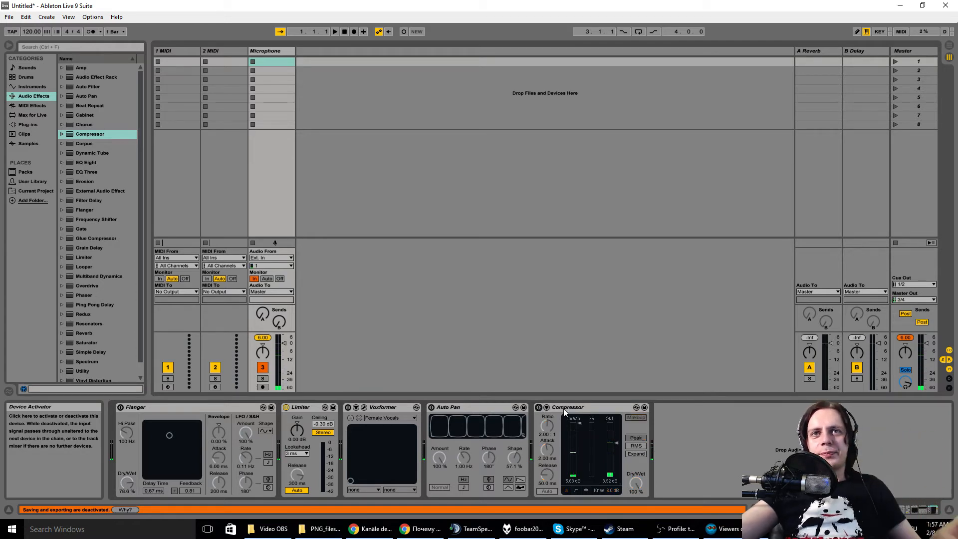
Step: Delete Compressor and Auto Pan from the Microphone track's device chain
right_click(597, 407)
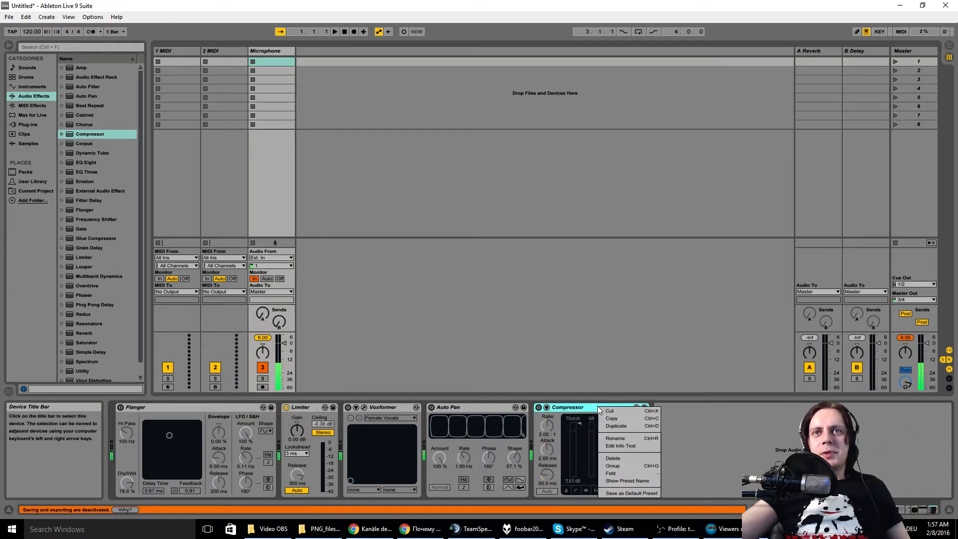
click(617, 458)
right_click(453, 406)
click(472, 457)
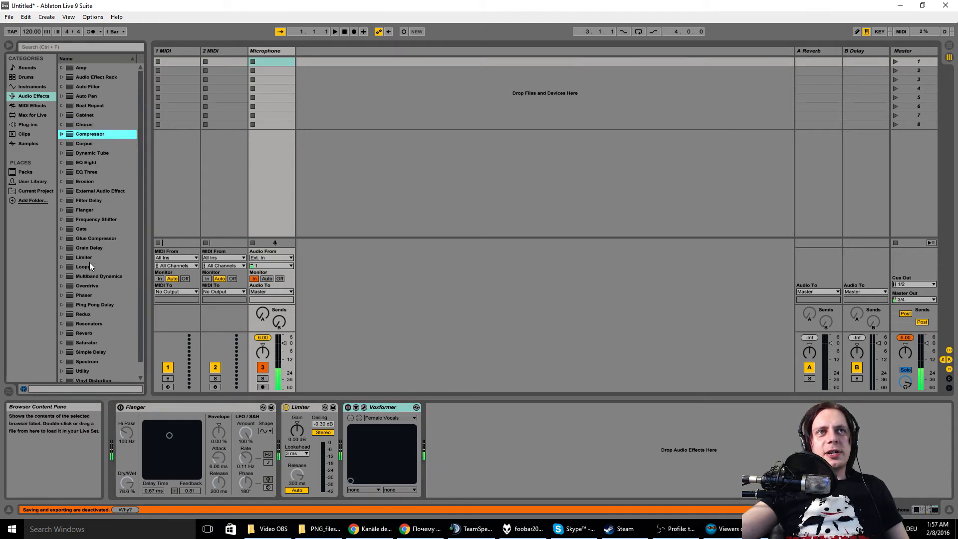
Step: Show the third-party plug-ins in the browser, then open Voxformer's editor window and switch the plug-in on
scroll(91, 268, down, 1)
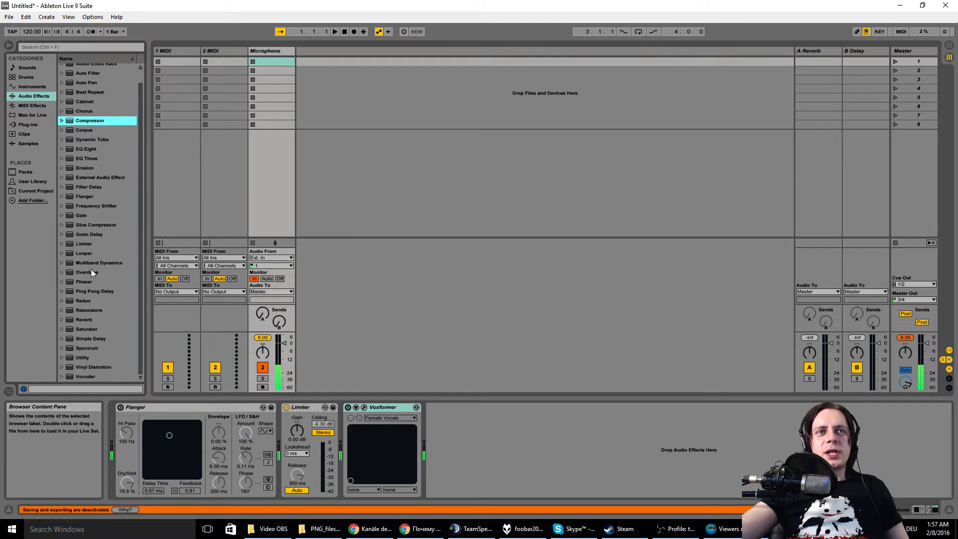
click(34, 124)
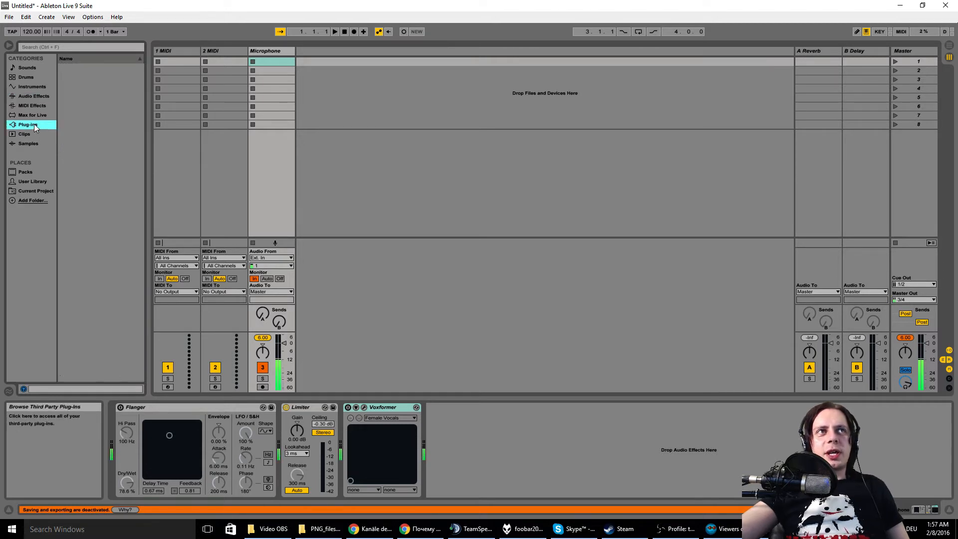
click(364, 407)
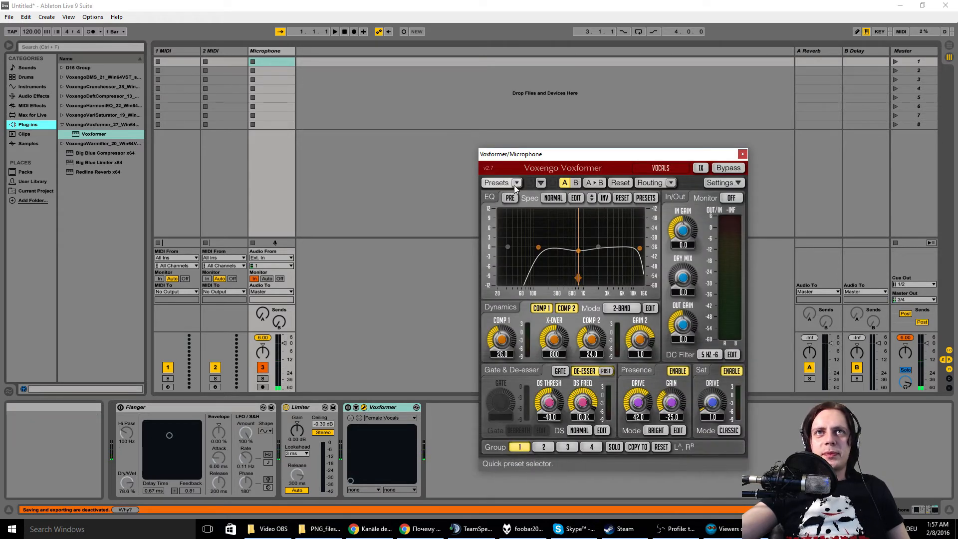
click(348, 408)
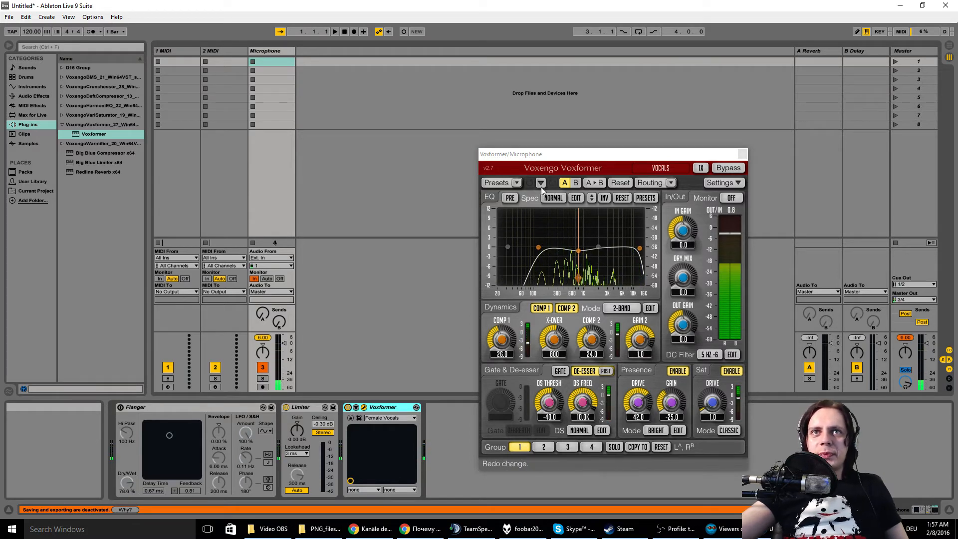
Step: Try Voxformer's Hard Compression preset from the Session Bank and the Steel Guitar 2 preset from the Factory ROM bank
click(516, 182)
mouse_move(547, 194)
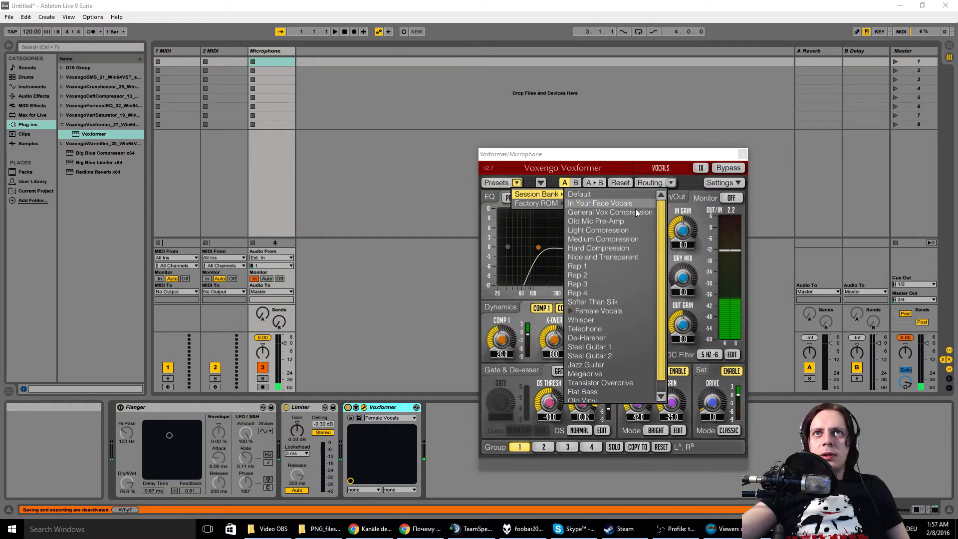
click(615, 248)
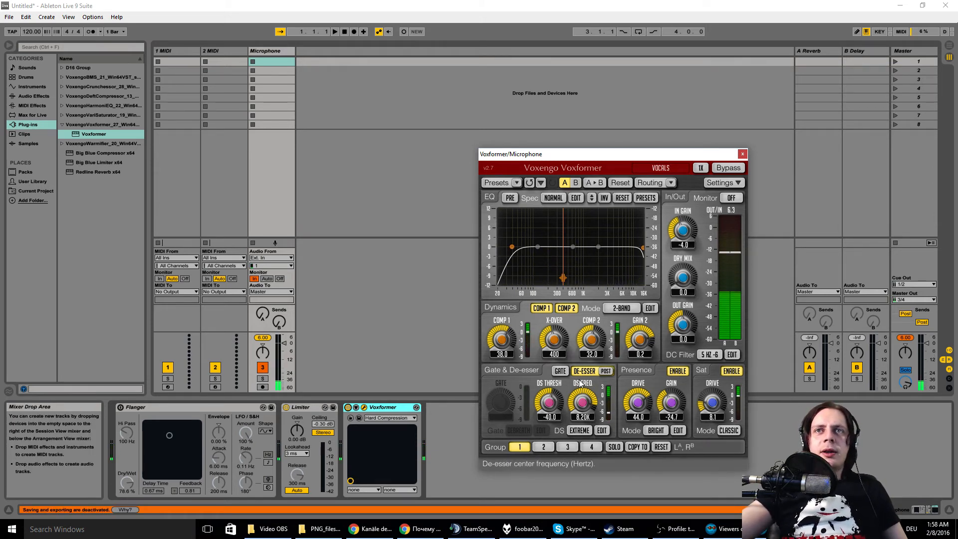
click(515, 183)
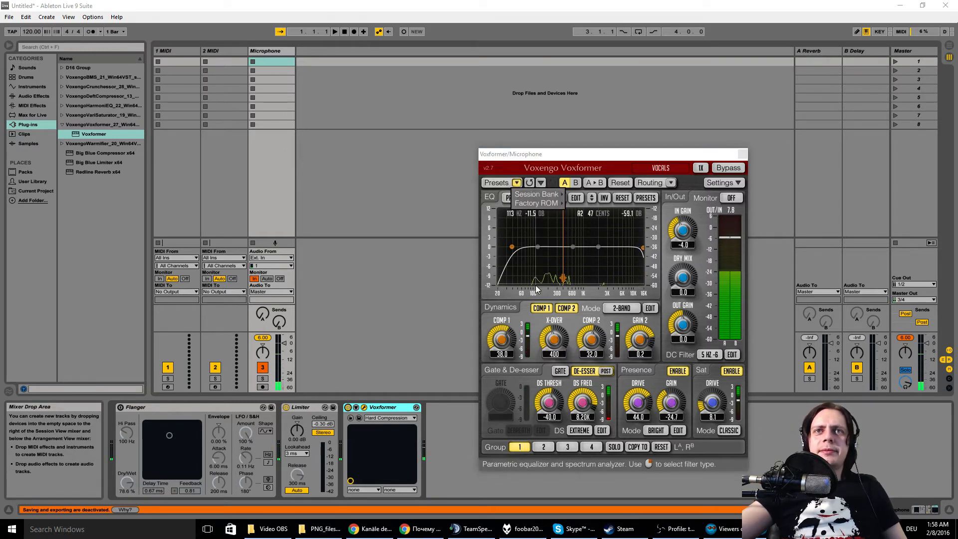
mouse_move(536, 203)
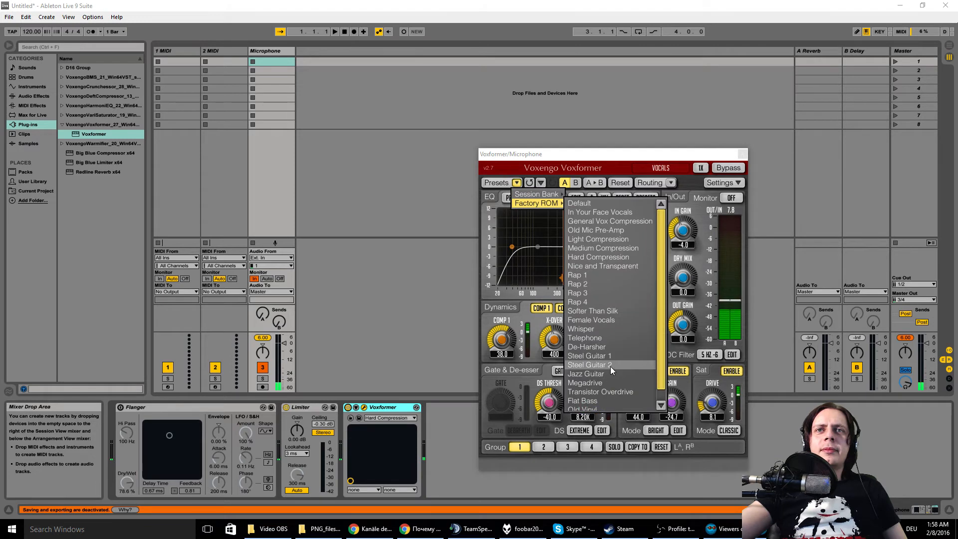
click(609, 366)
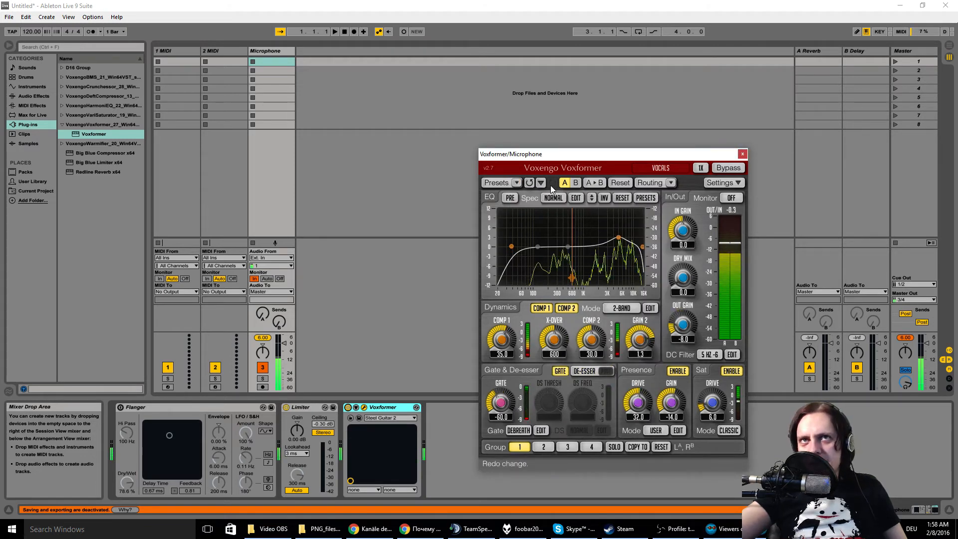
Step: Load the Megadrive preset from Voxformer's Session Bank
click(517, 182)
mouse_move(535, 190)
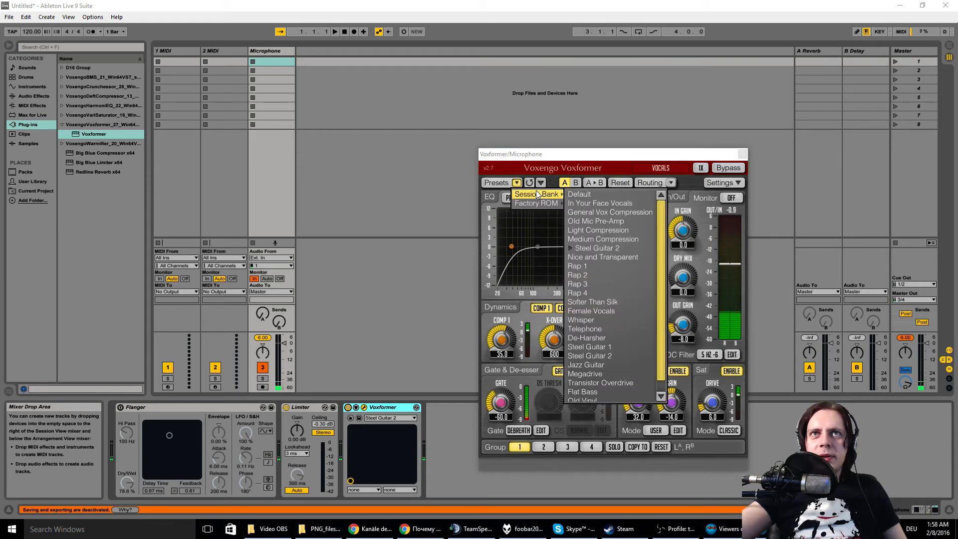
click(609, 363)
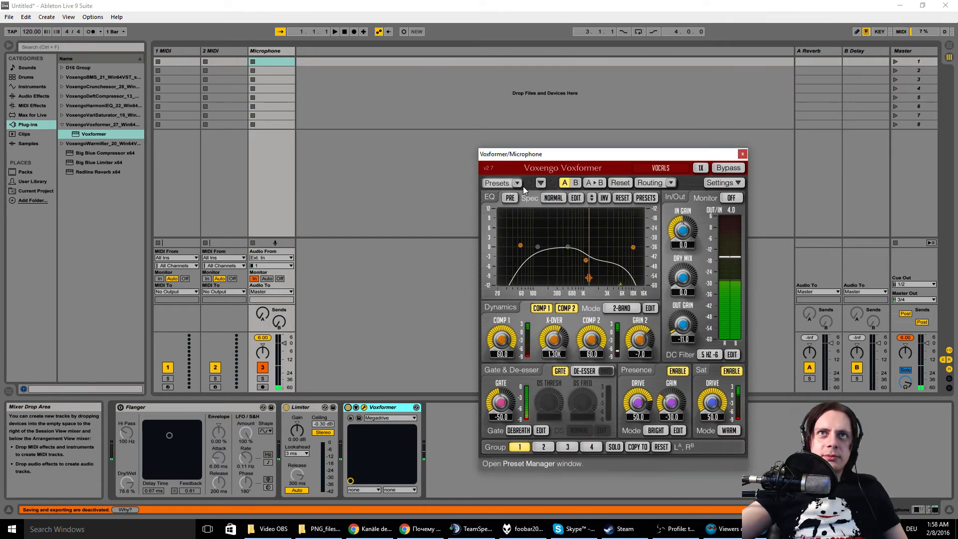
Step: Activate the Session Bank's Whisper preset in Voxformer's Preset Manager and close the manager
click(504, 183)
click(587, 291)
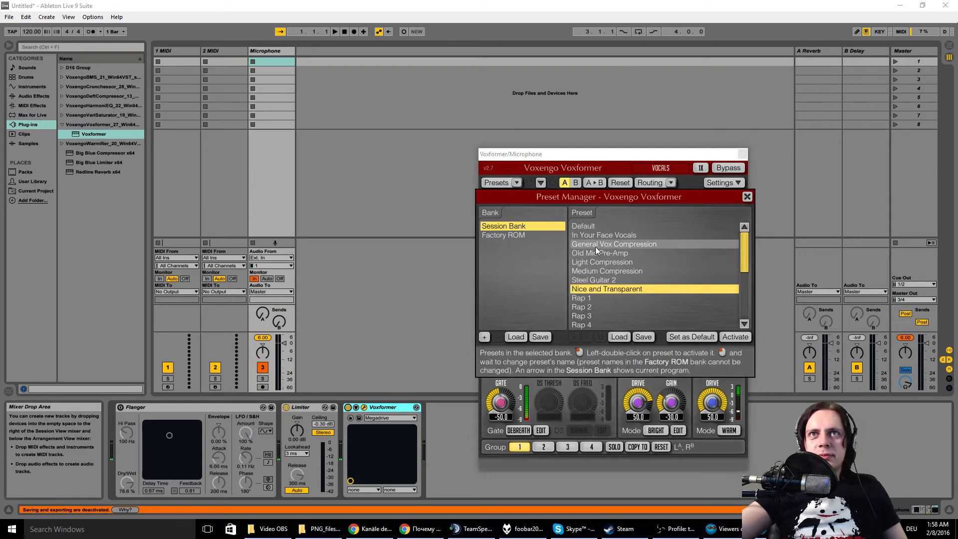
scroll(594, 271, down, 5)
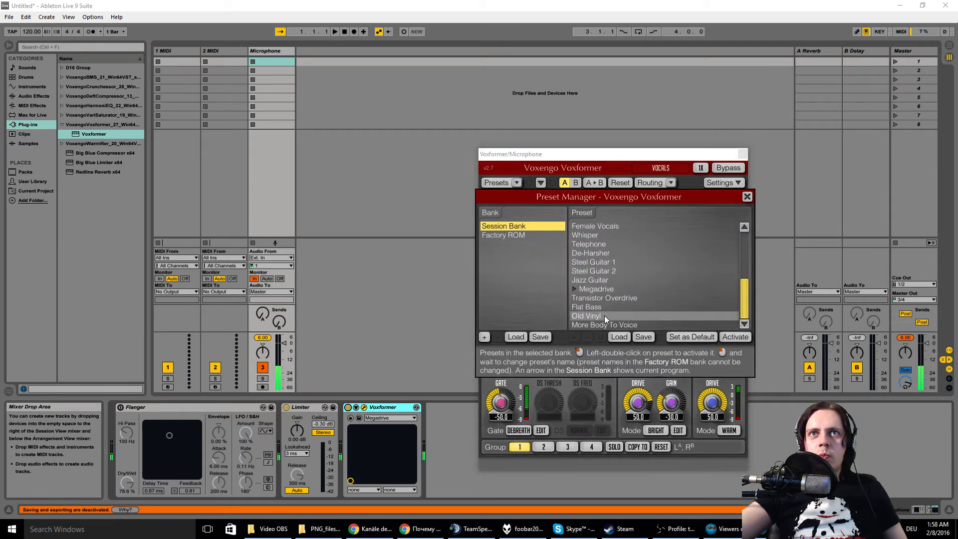
click(604, 236)
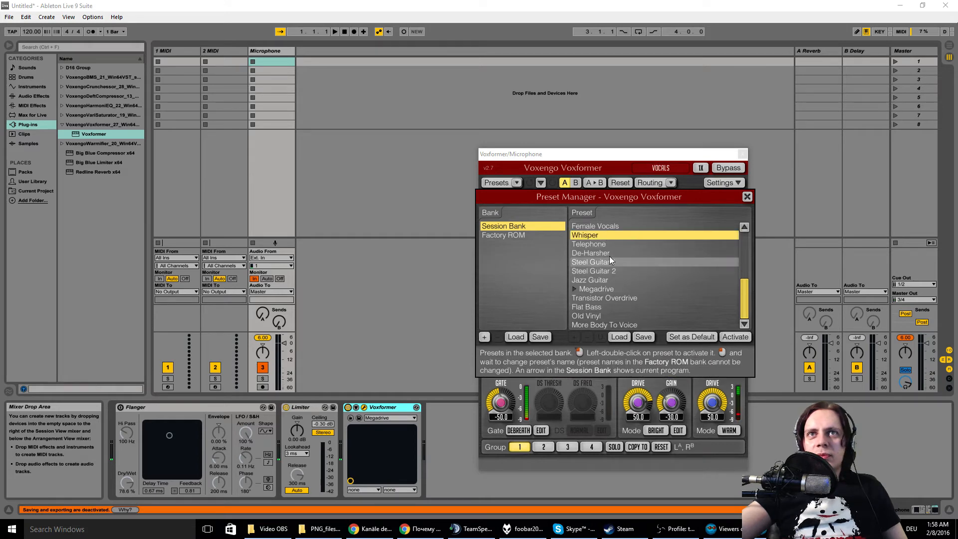
double_click(597, 235)
click(747, 196)
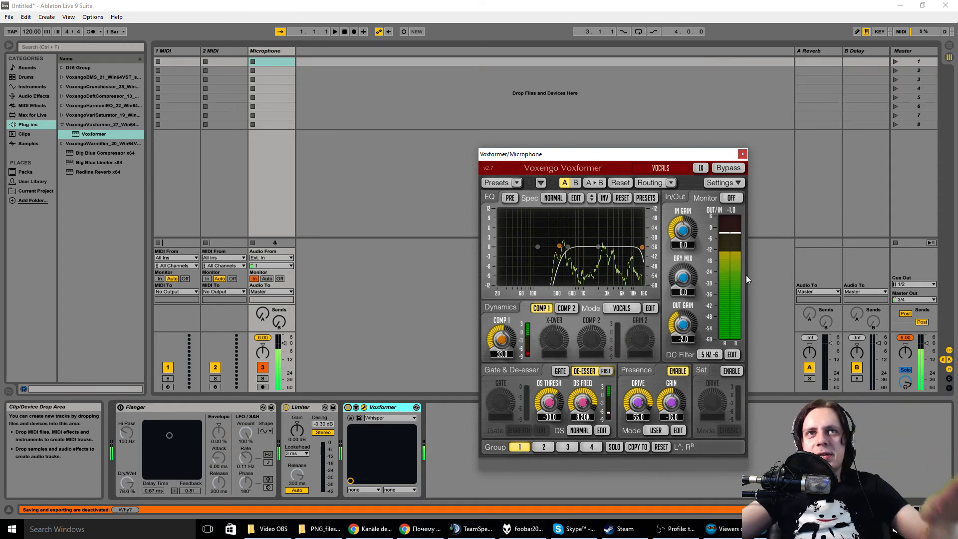
Step: Reposition the Voxformer window and try the Old Mic Pre-Amp and Telephone presets from the Session Bank
drag(614, 159, 504, 135)
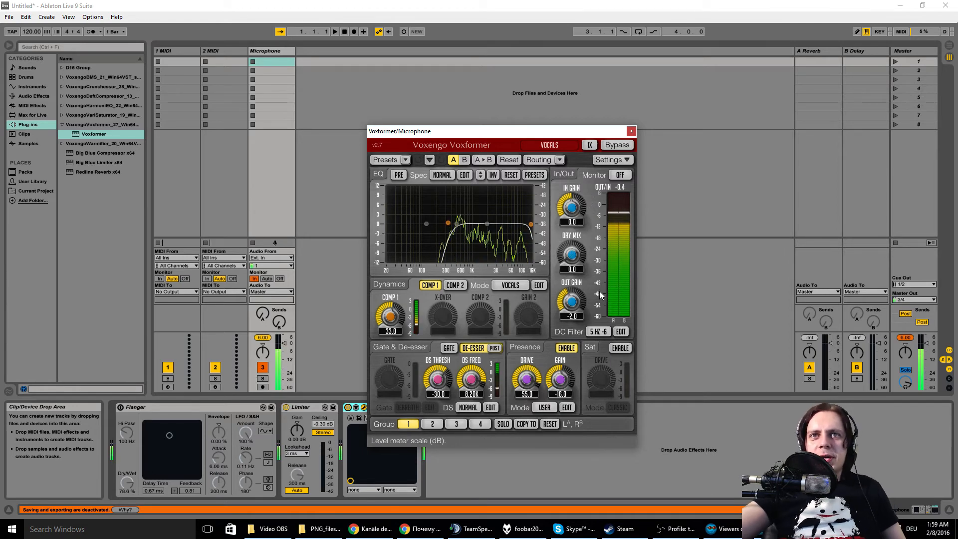
click(405, 160)
mouse_move(427, 171)
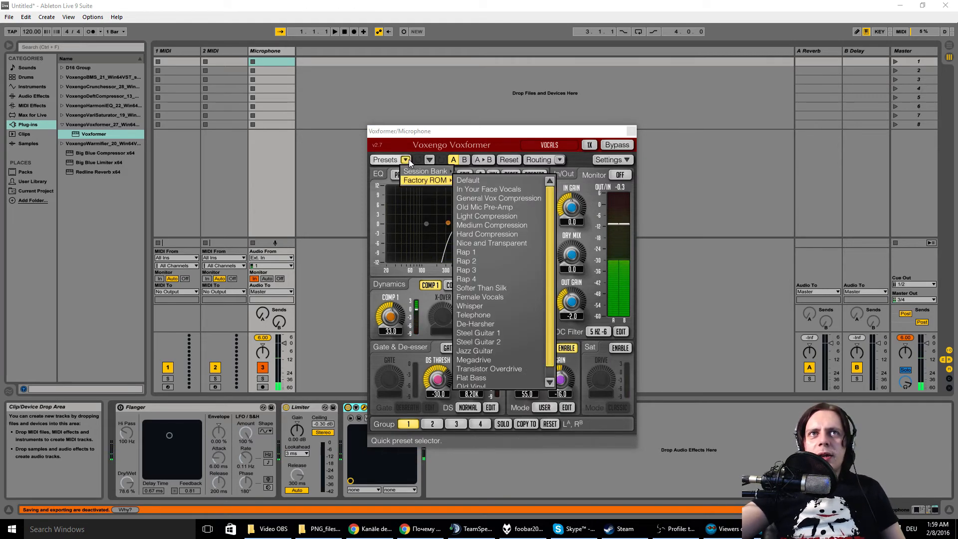
click(495, 198)
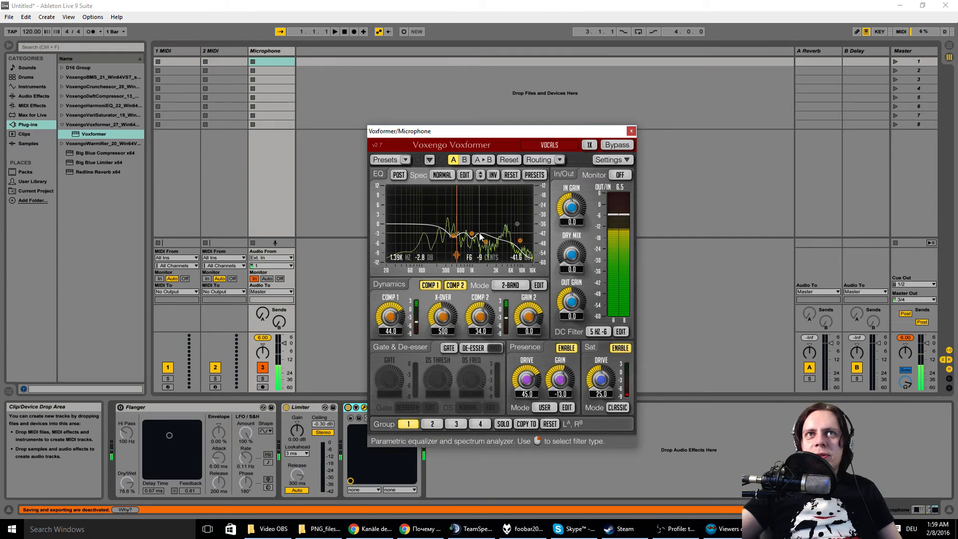
click(407, 161)
mouse_move(424, 180)
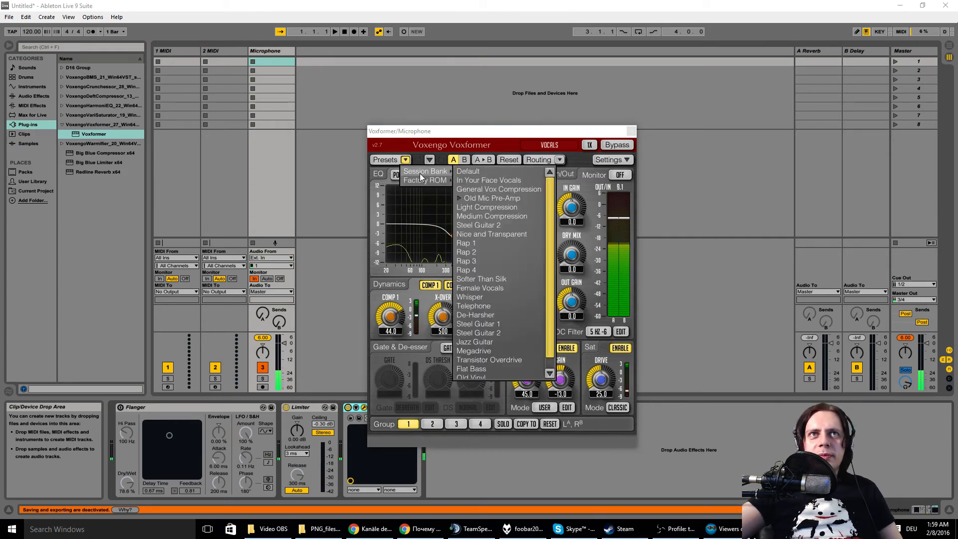
click(501, 301)
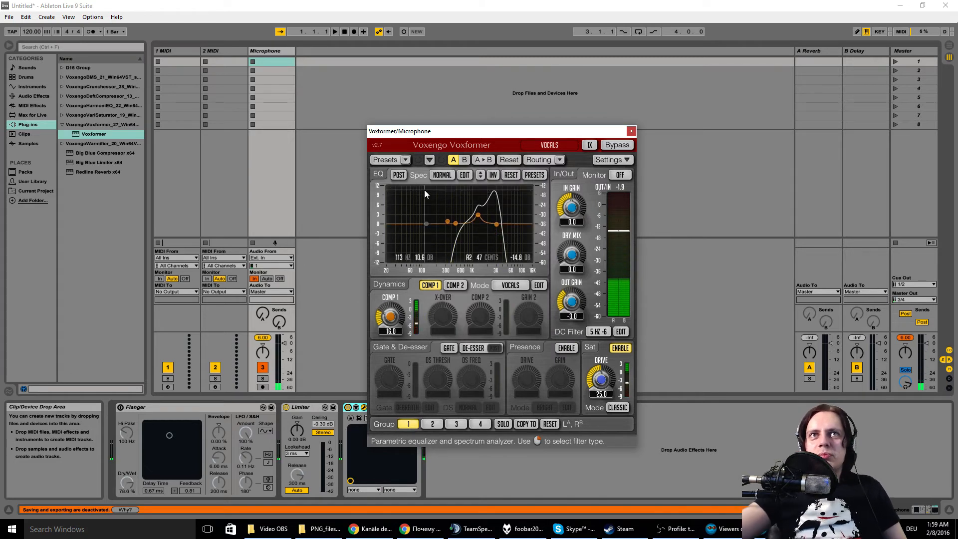
Step: Activate the Session Bank's De-Harsher preset in Voxformer's Preset Manager and close the manager
click(411, 160)
scroll(497, 245, down, 5)
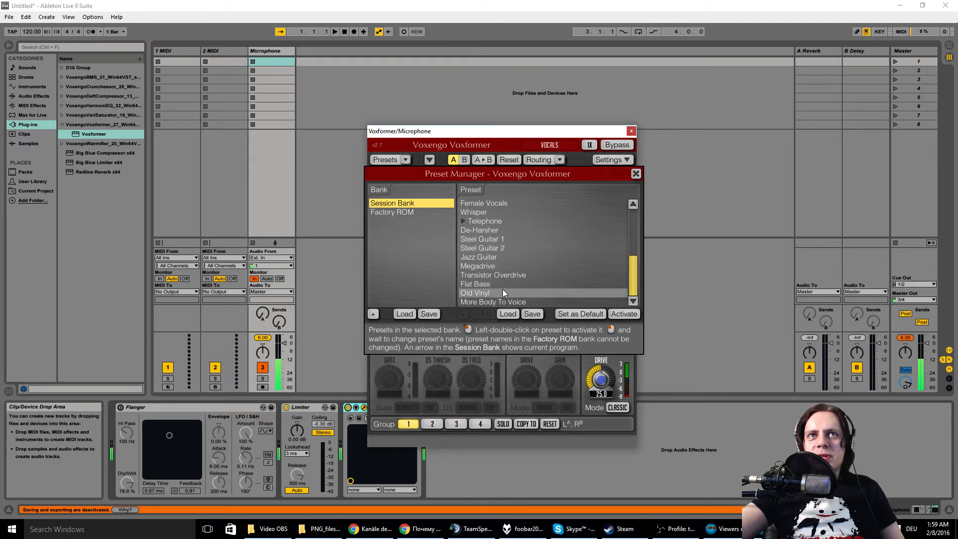
click(508, 232)
double_click(498, 231)
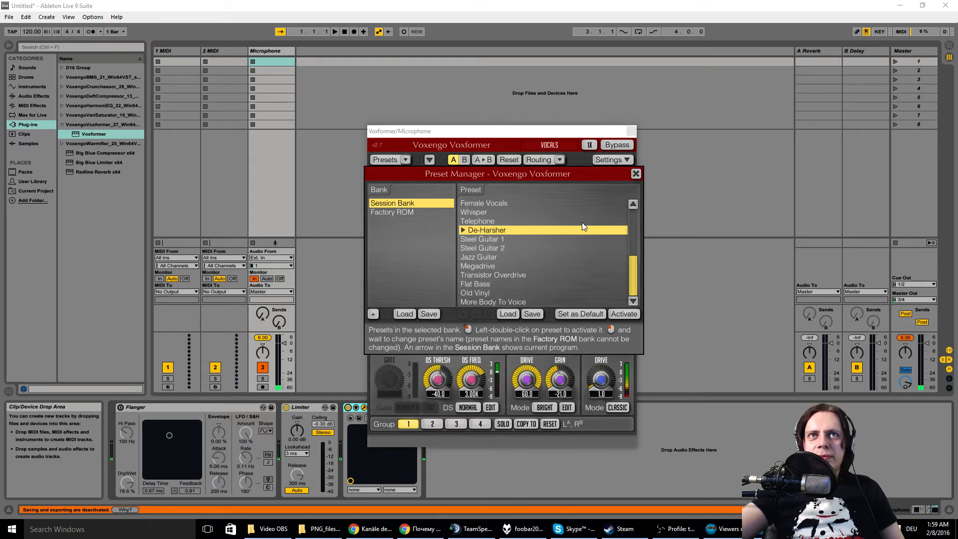
click(635, 173)
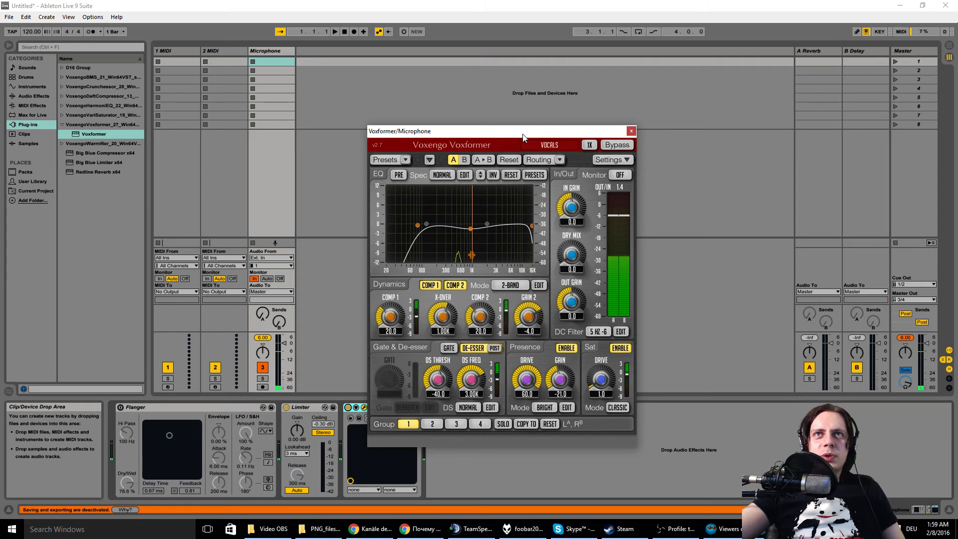
click(539, 144)
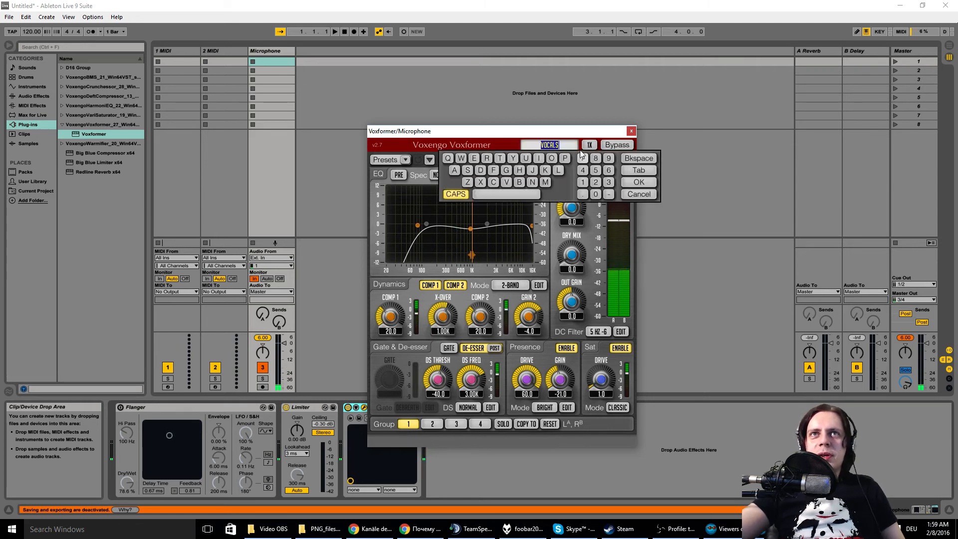
drag(576, 129, 599, 127)
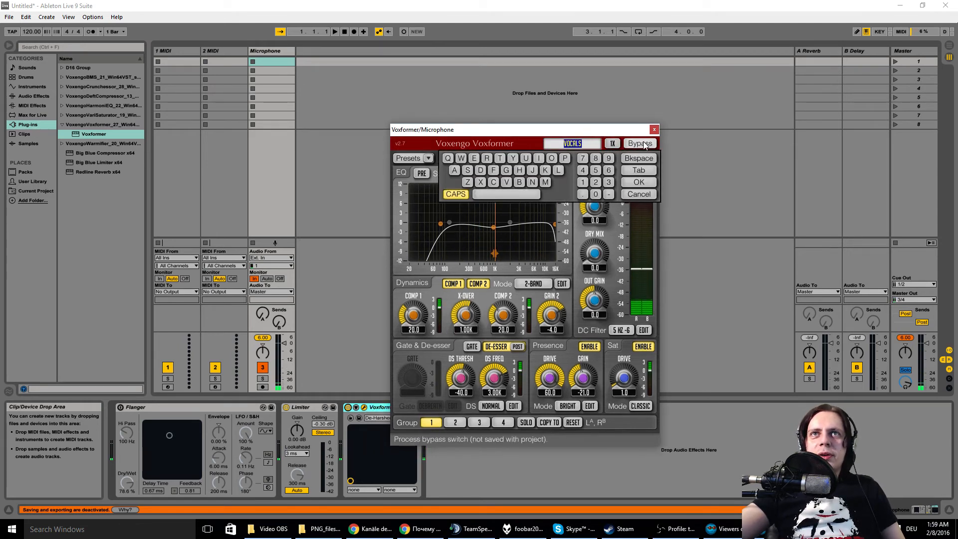
click(648, 183)
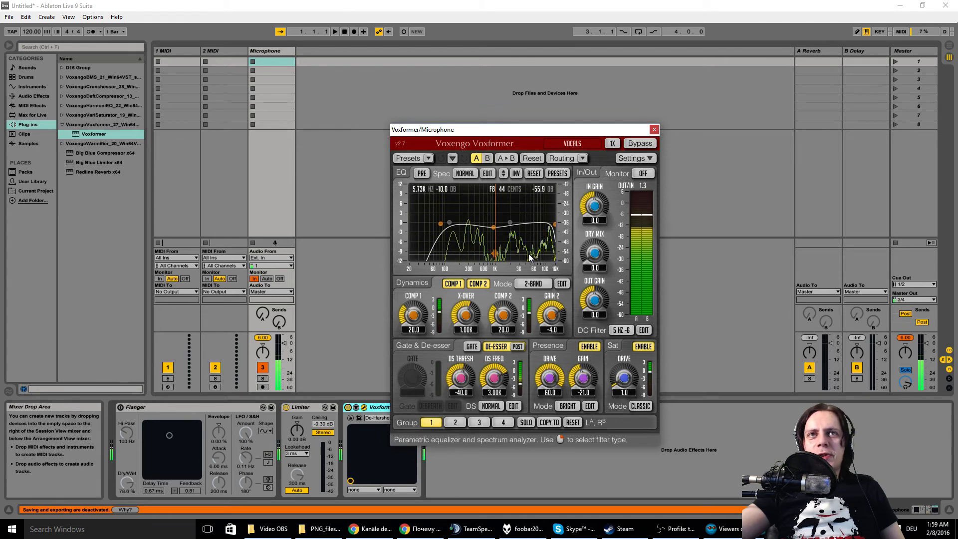
Step: Load the Medium Compression preset from Voxformer's Session Bank for the Microphone track
click(428, 157)
mouse_move(449, 170)
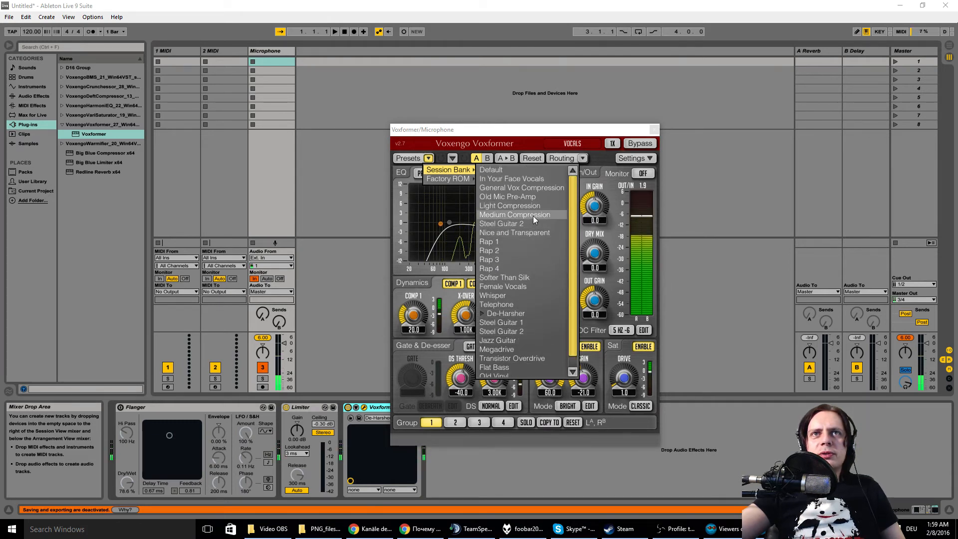
click(533, 216)
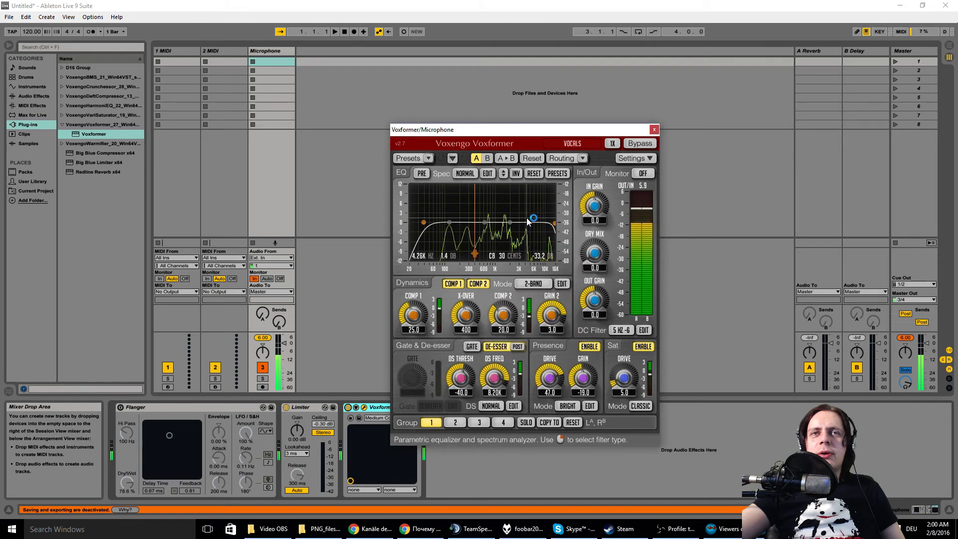